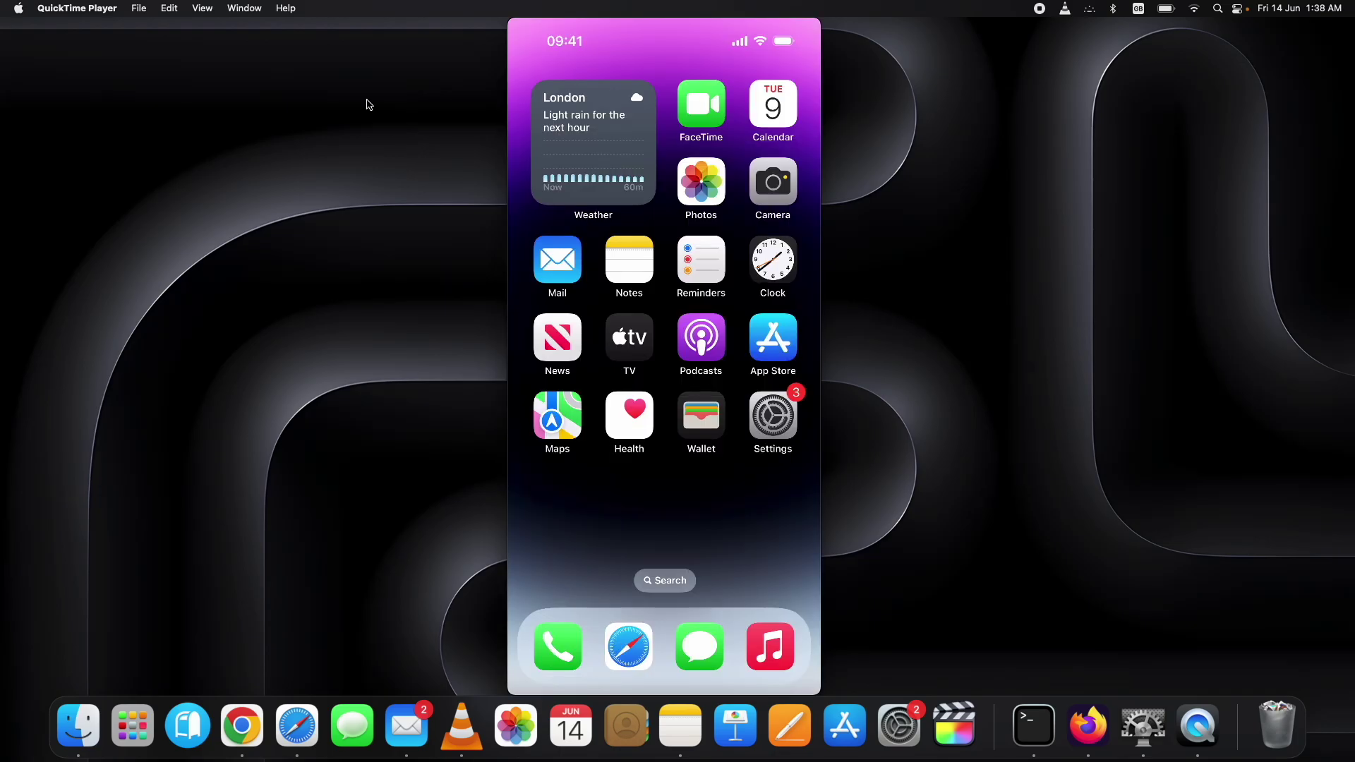
# Scroll through Apple's iOS 18 Preview page in Firefox, then return to the YouTube iOS 18 beta video
pyautogui.click(1099, 730)
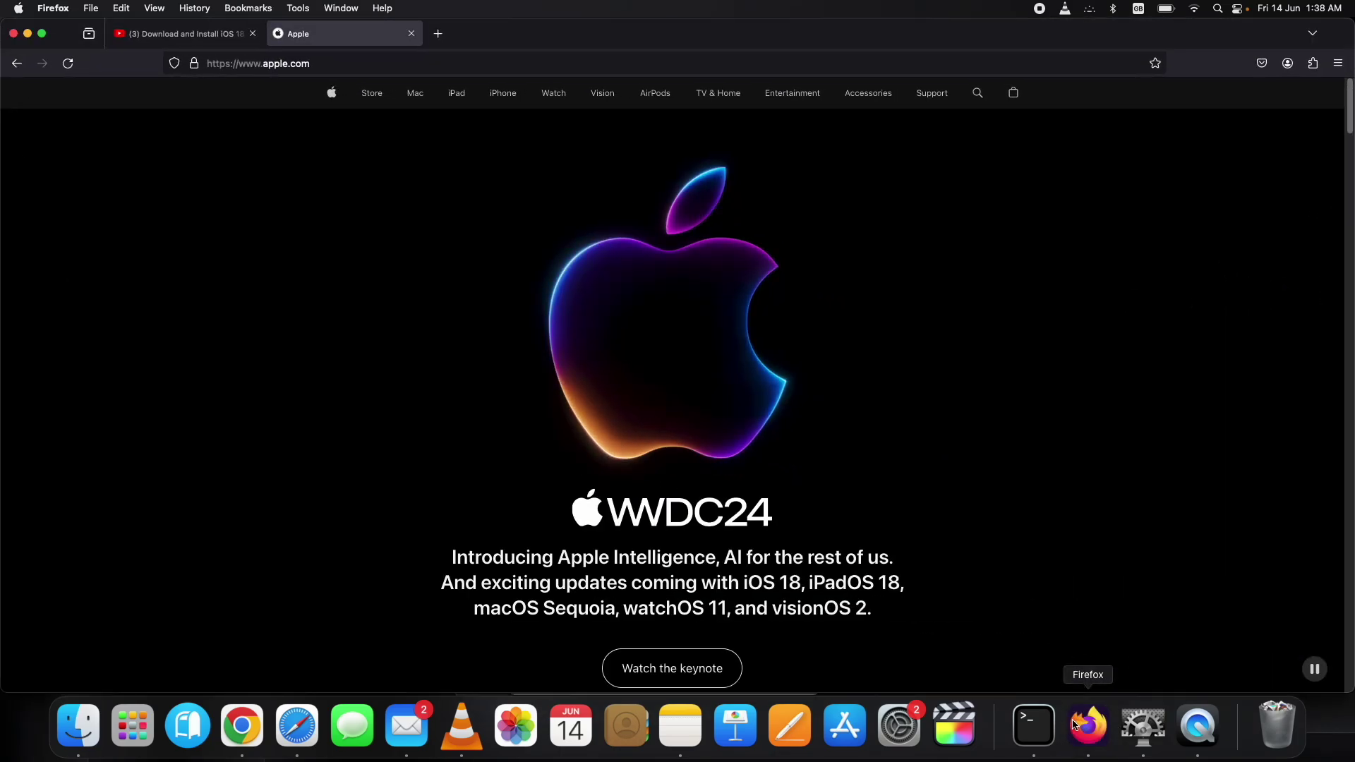
pyautogui.scroll(-10, 572, 439)
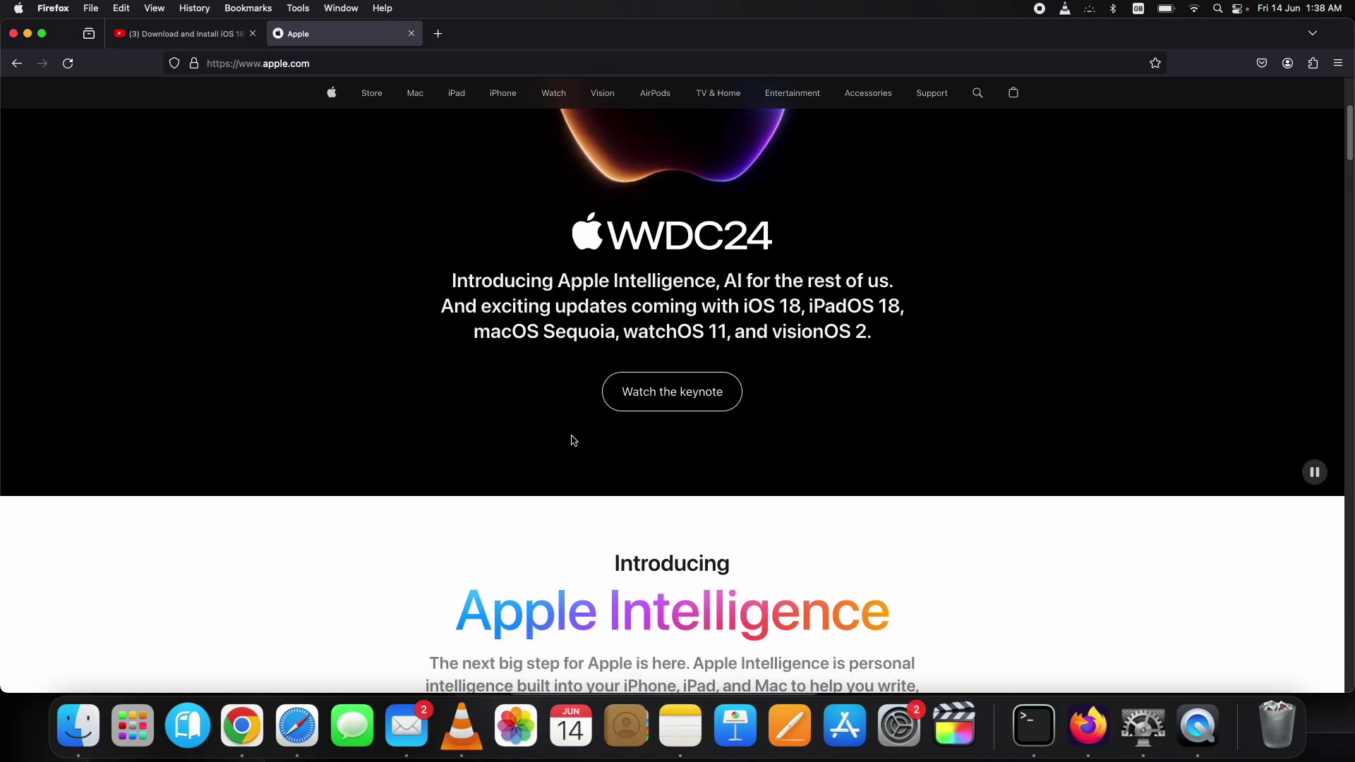
pyautogui.scroll(-8, 572, 439)
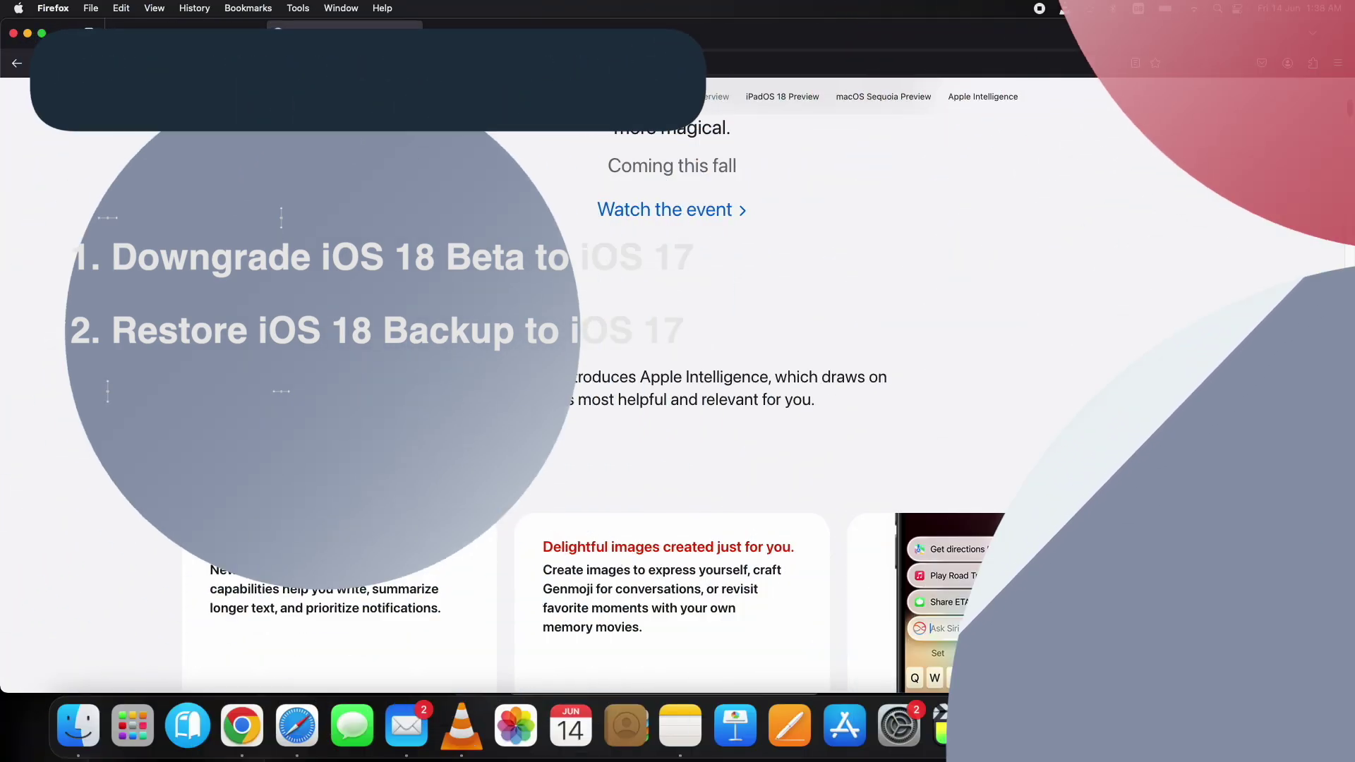
pyautogui.scroll(-15, 378, 351)
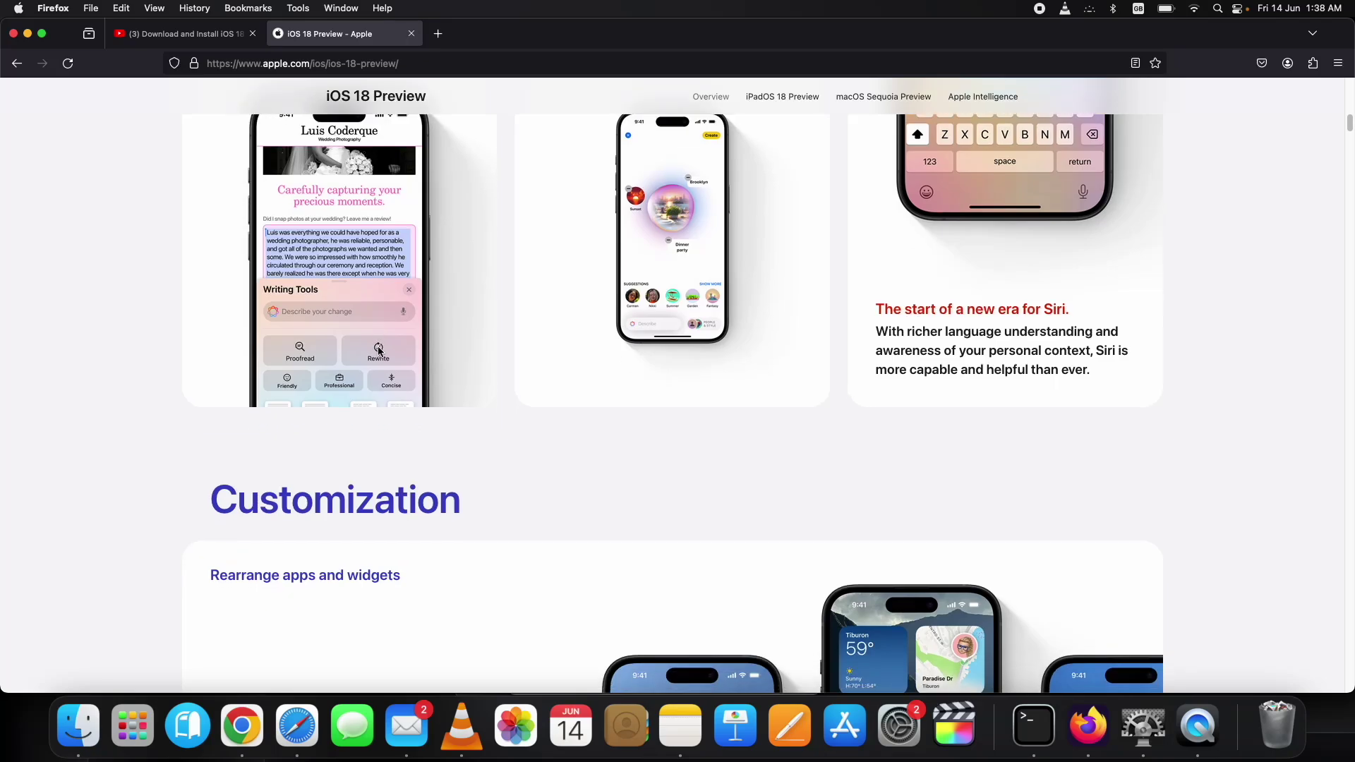
pyautogui.scroll(-15, 378, 351)
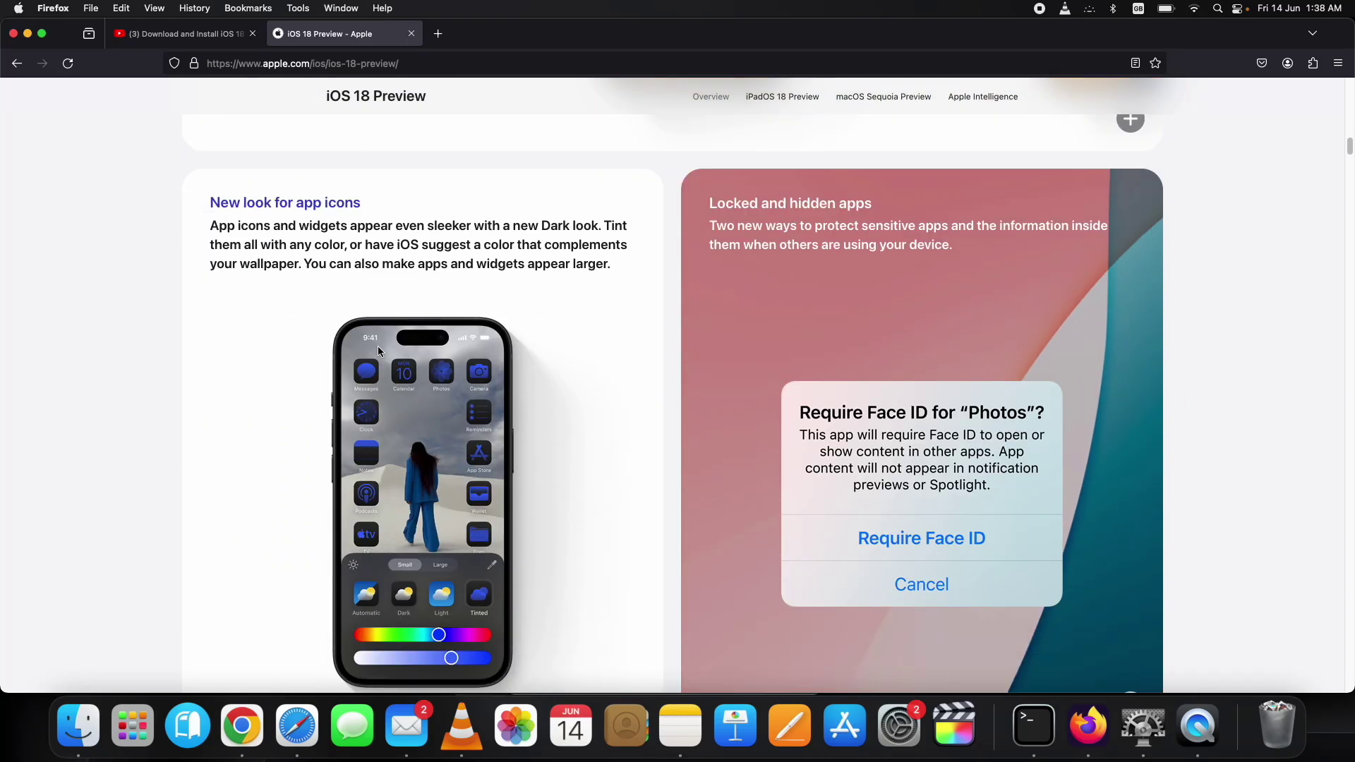
pyautogui.scroll(-10, 378, 351)
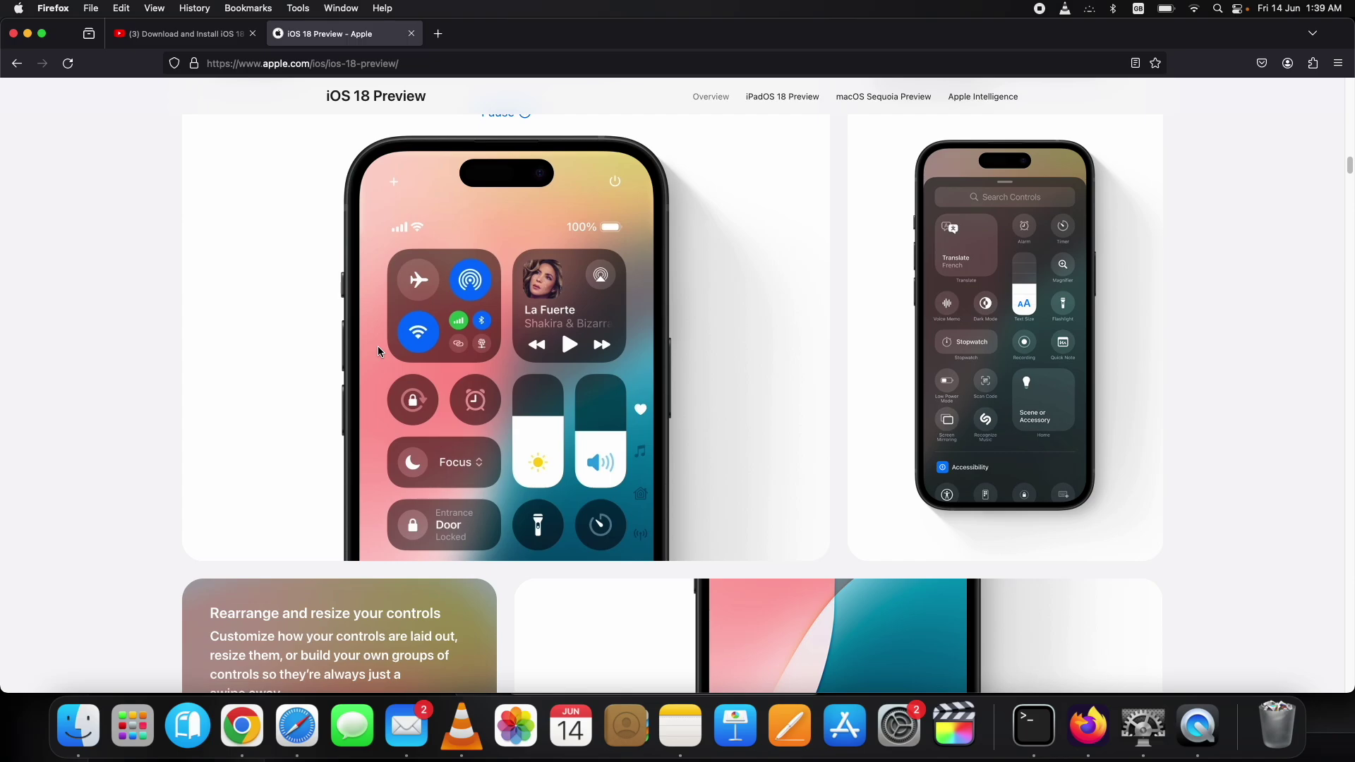
pyautogui.scroll(-10, 379, 347)
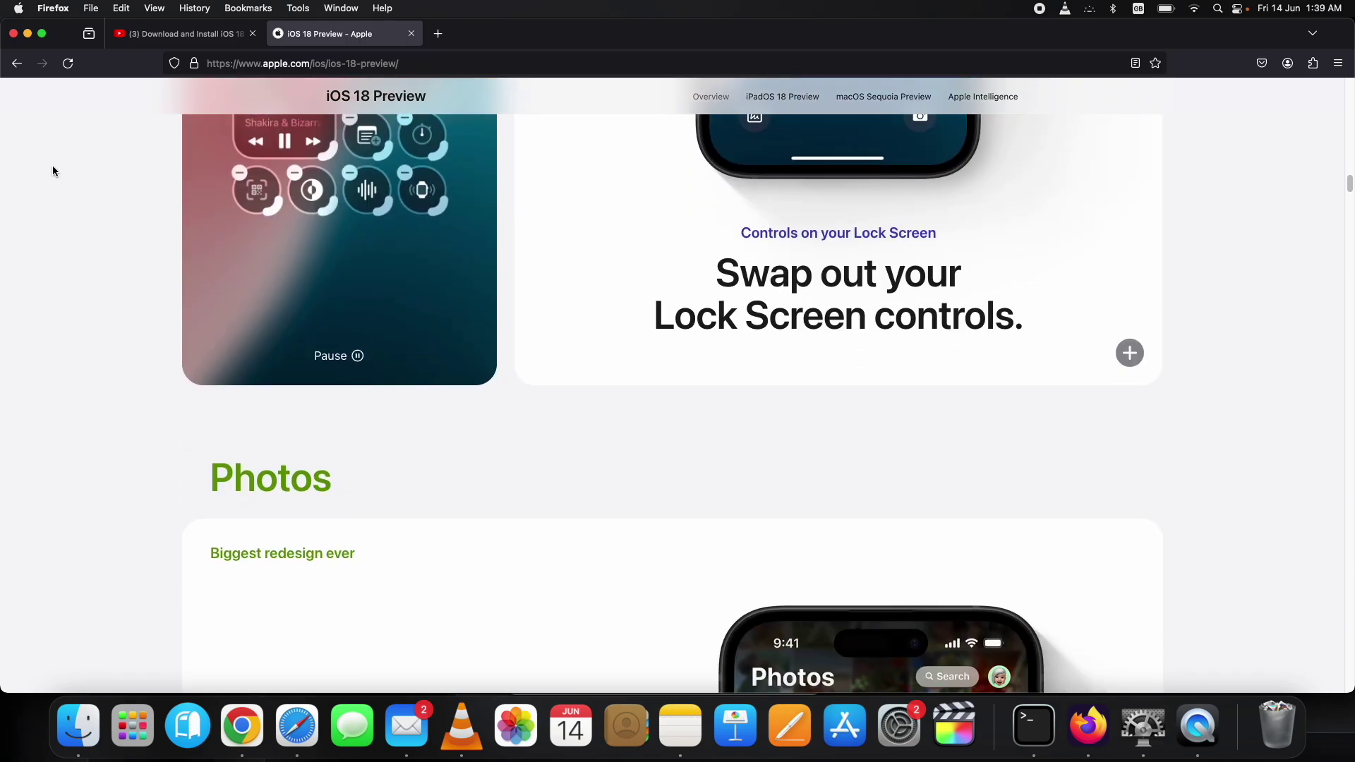
pyautogui.click(166, 33)
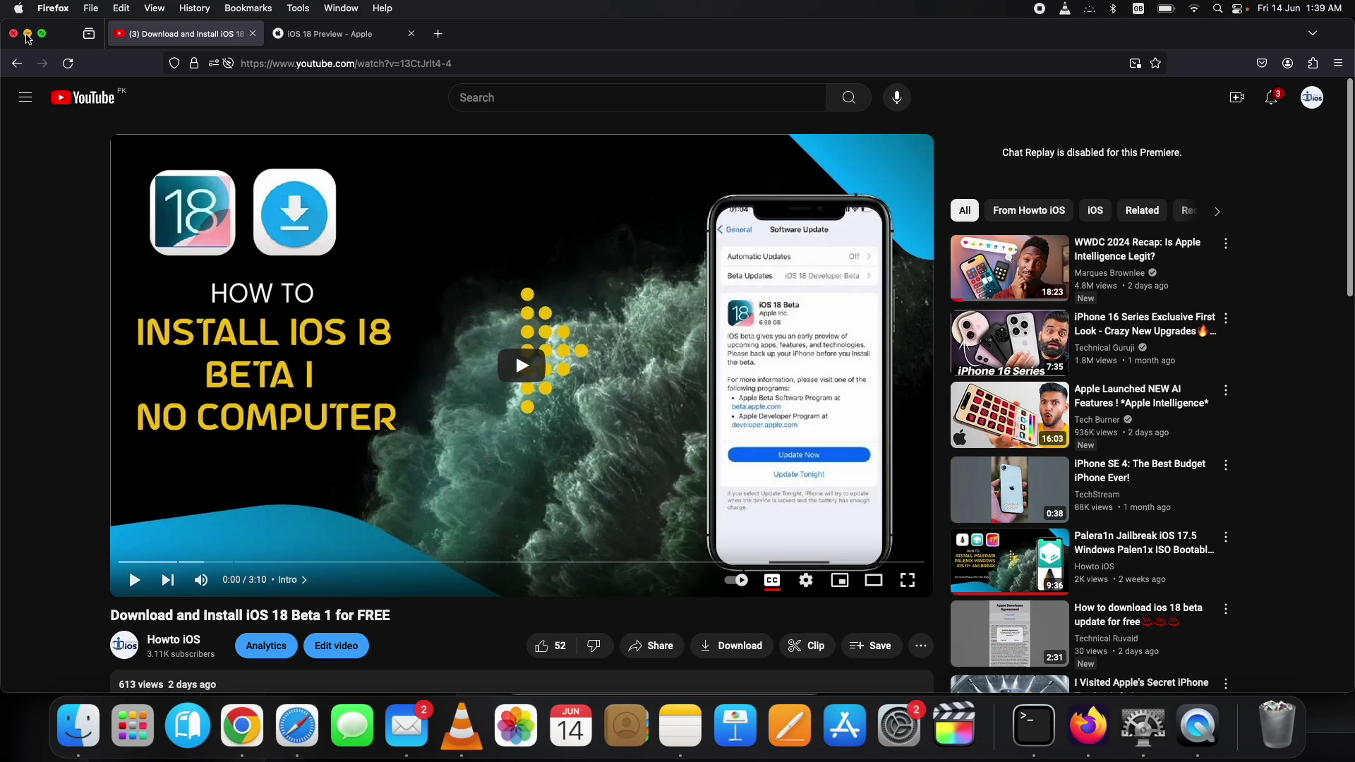
pyautogui.click(27, 35)
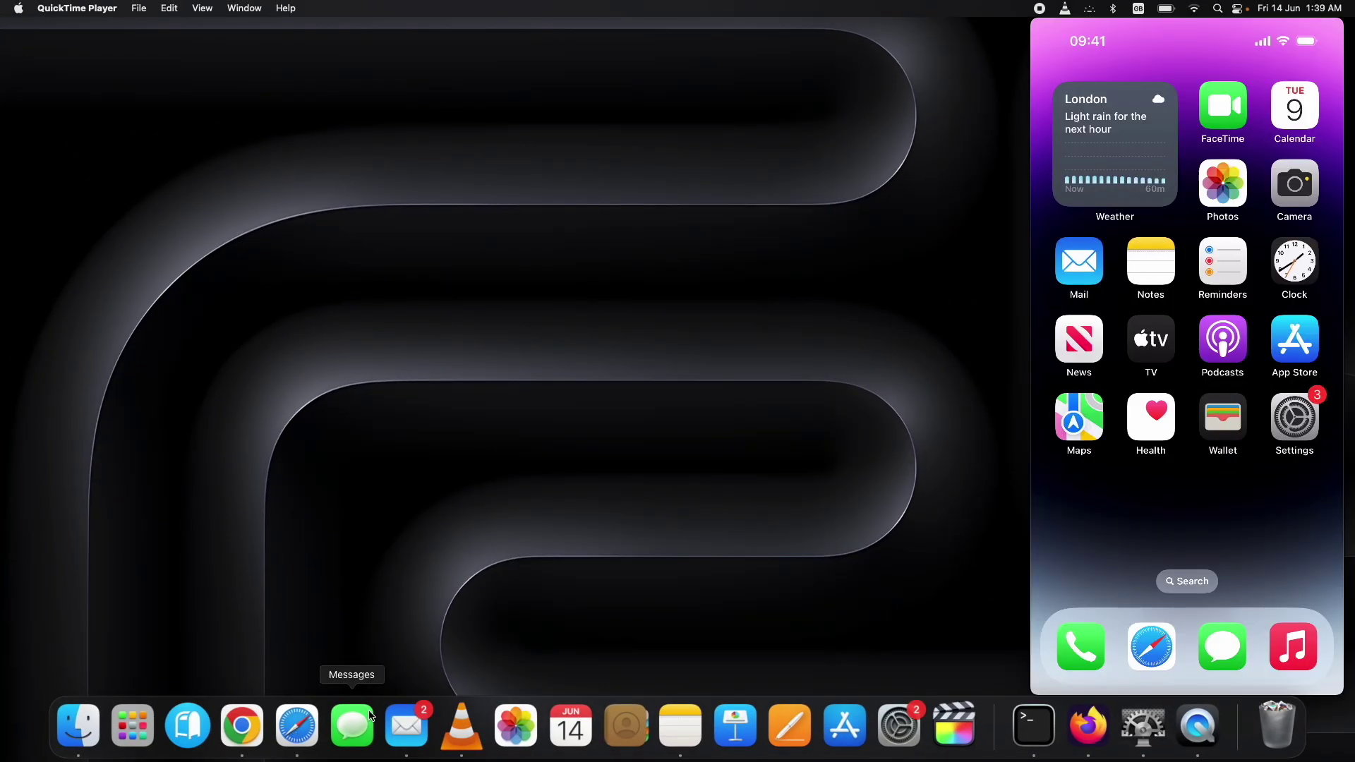
pyautogui.click(1113, 723)
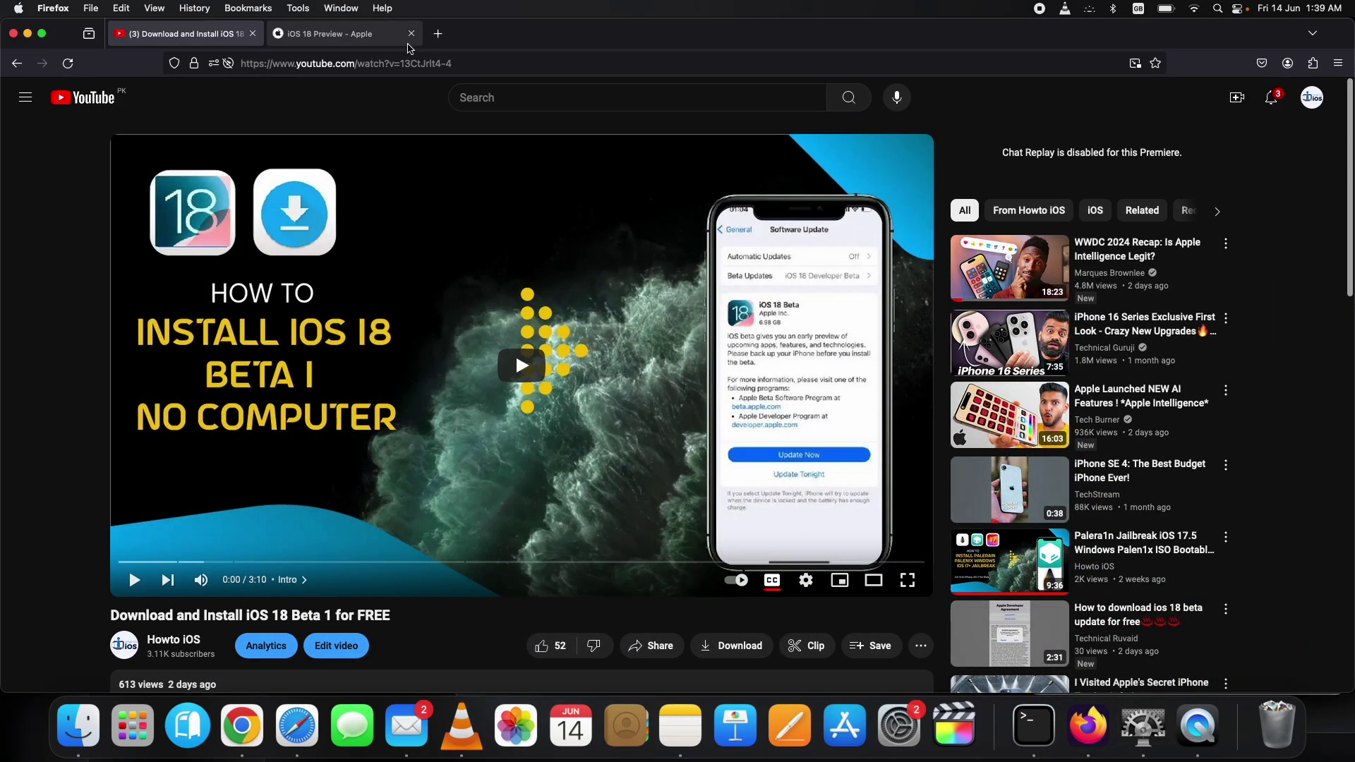
# Load ipsw.me in a new browser tab
pyautogui.click(438, 35)
pyautogui.write('ips')
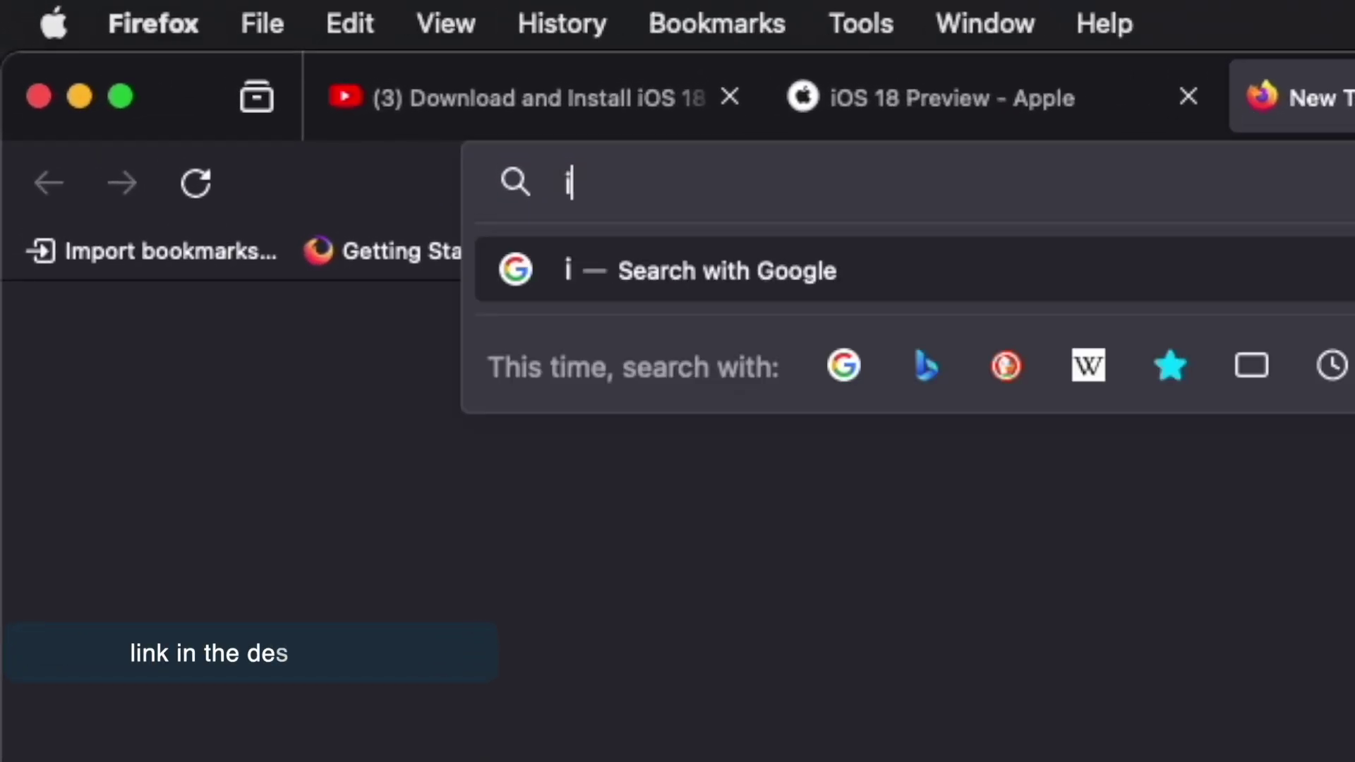
pyautogui.write('w.me')
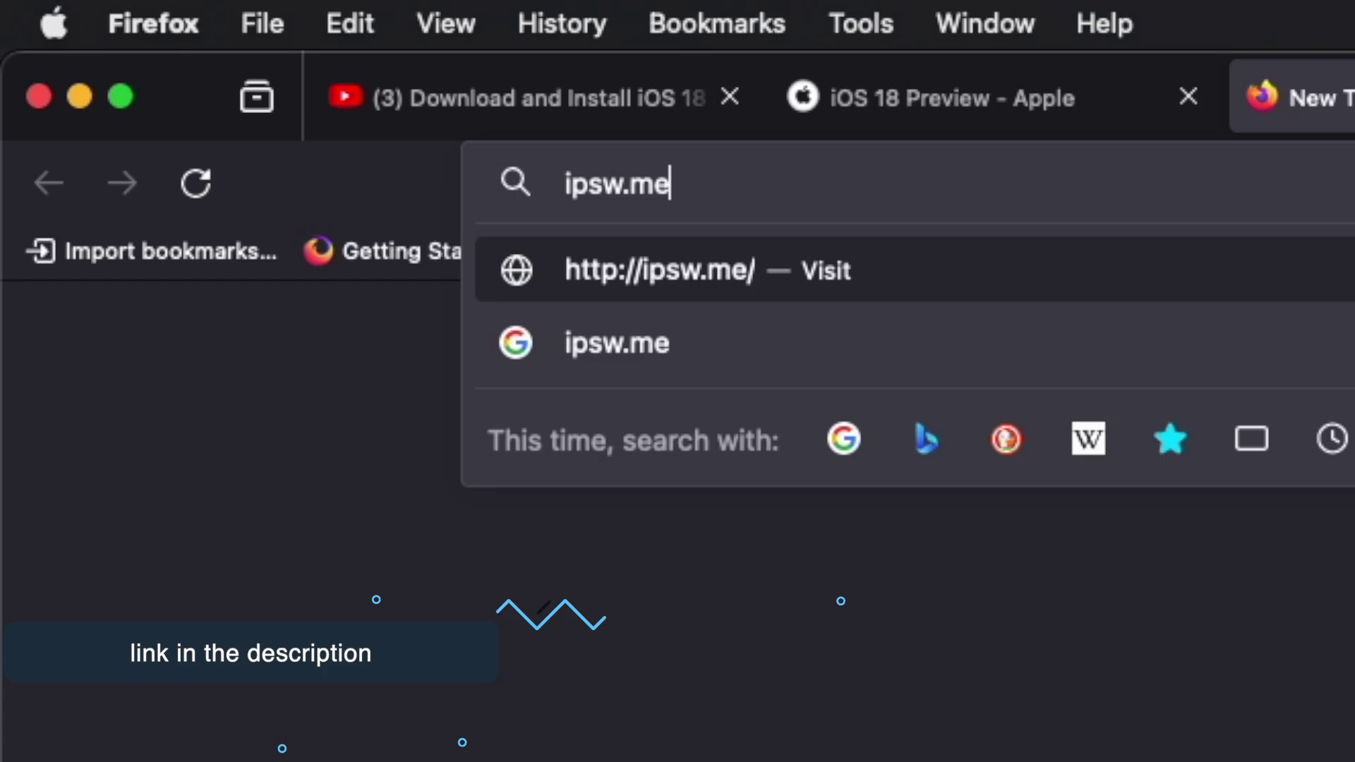
pyautogui.press('Return')
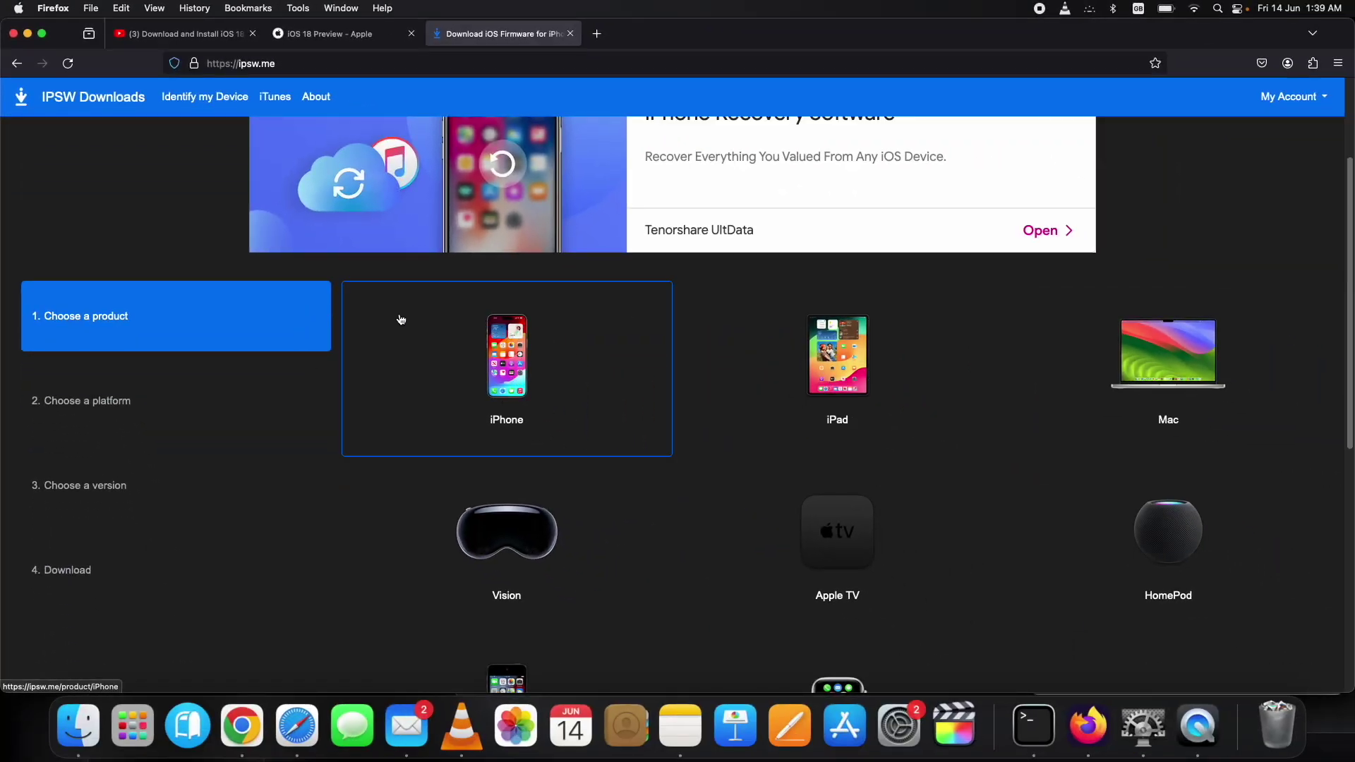
# Choose iPhone, then iPhone 14 Pro, and open the signed iOS 17.5.1 (21F90) firmware
pyautogui.click(541, 346)
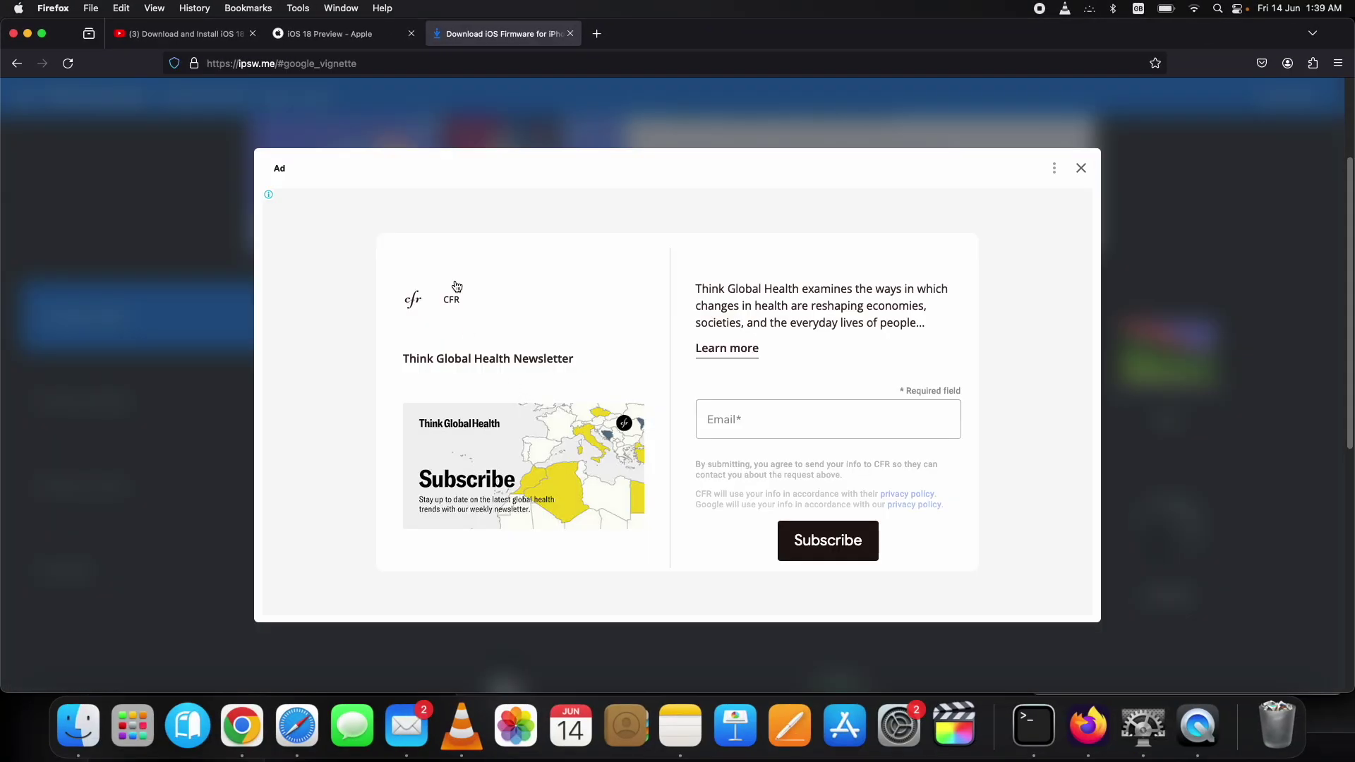
pyautogui.click(1081, 169)
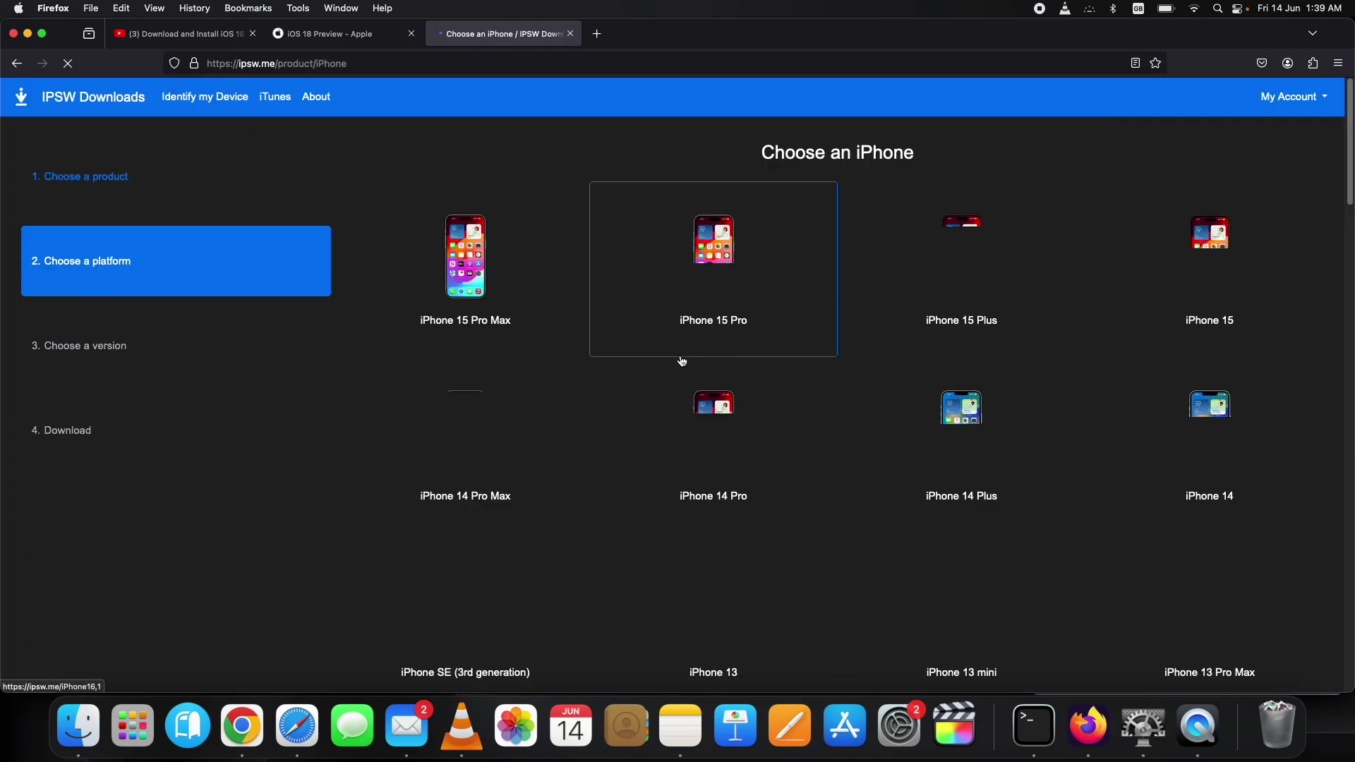
pyautogui.scroll(-3, 629, 320)
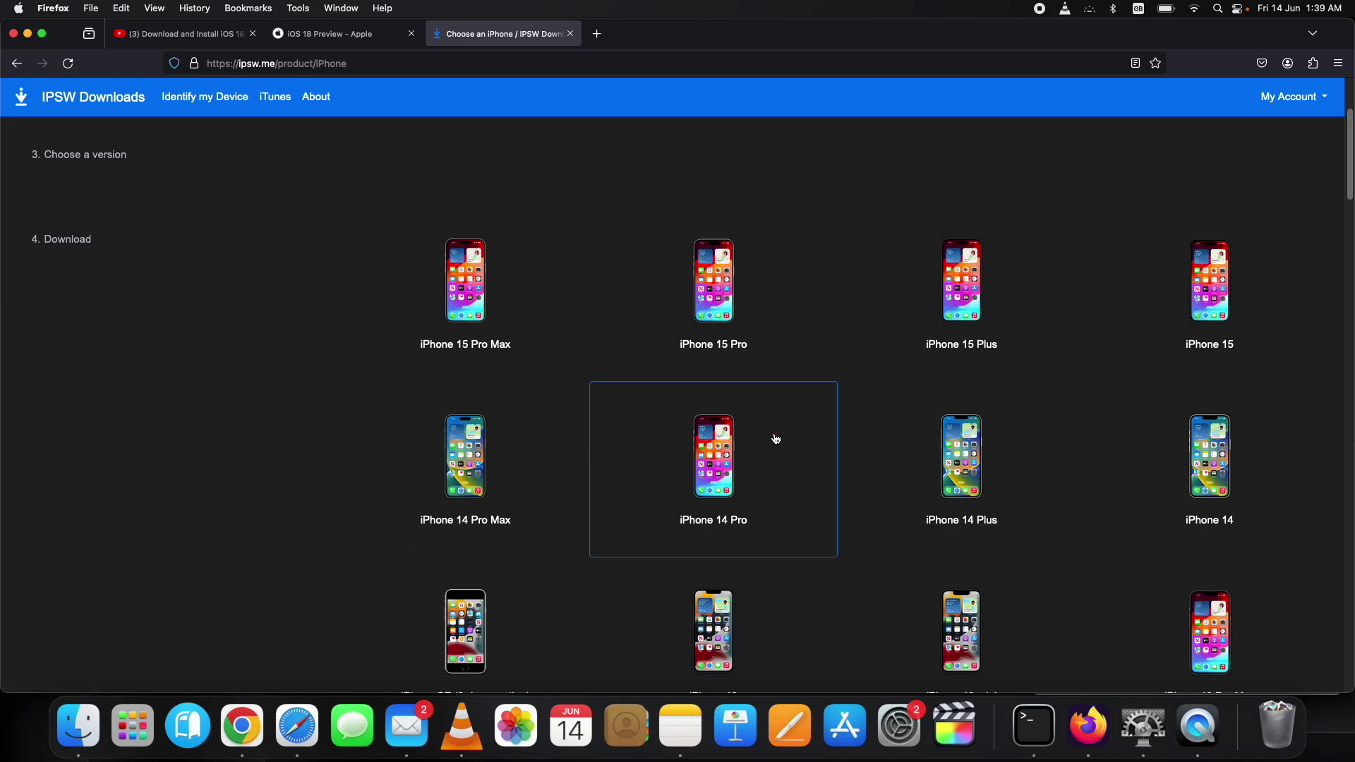
pyautogui.click(725, 479)
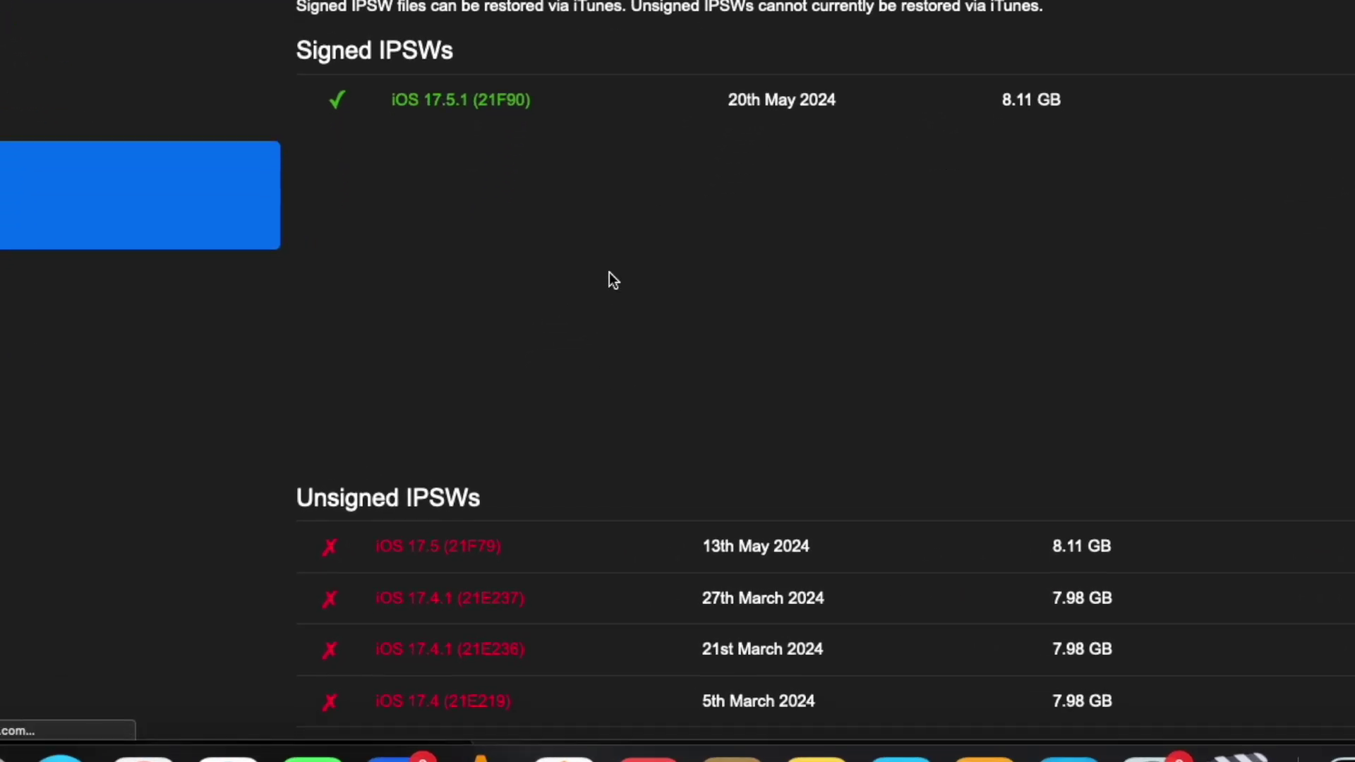
pyautogui.scroll(-1, 610, 274)
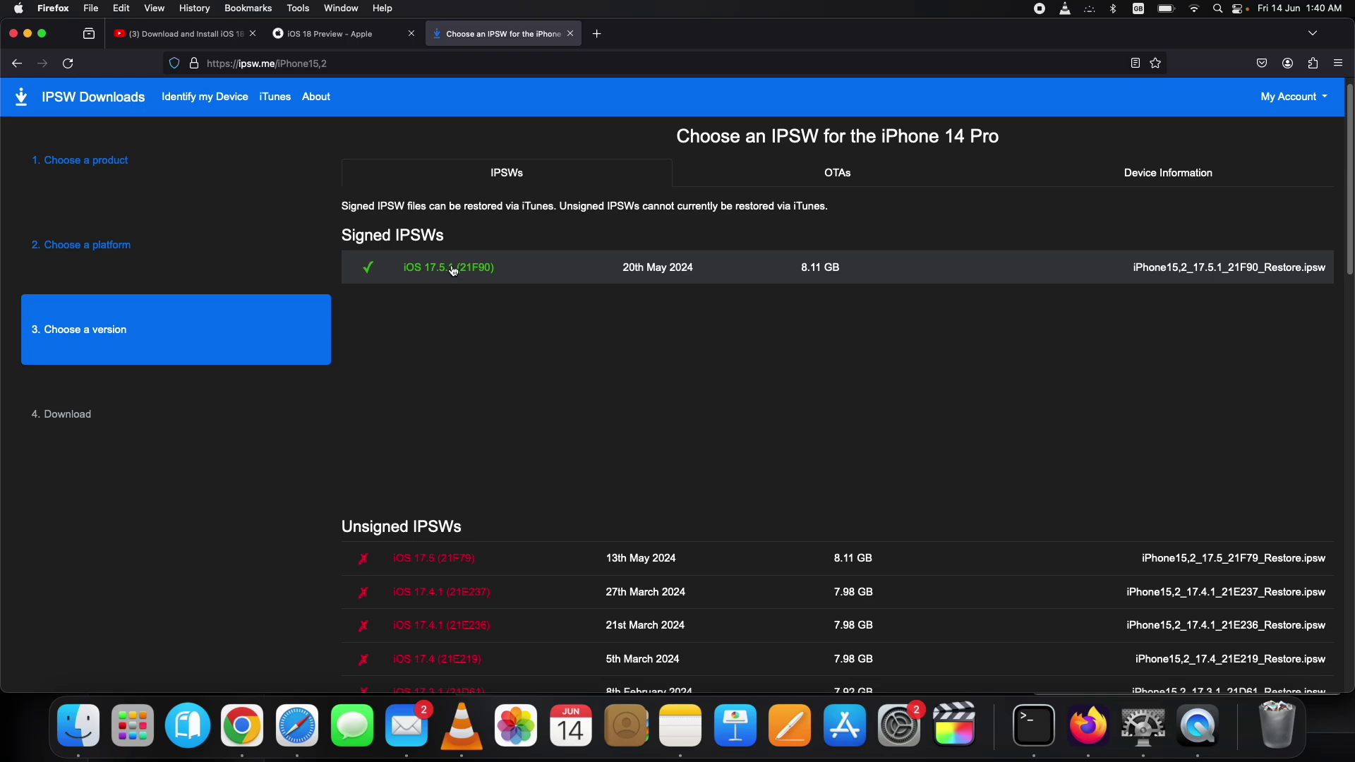
pyautogui.click(454, 271)
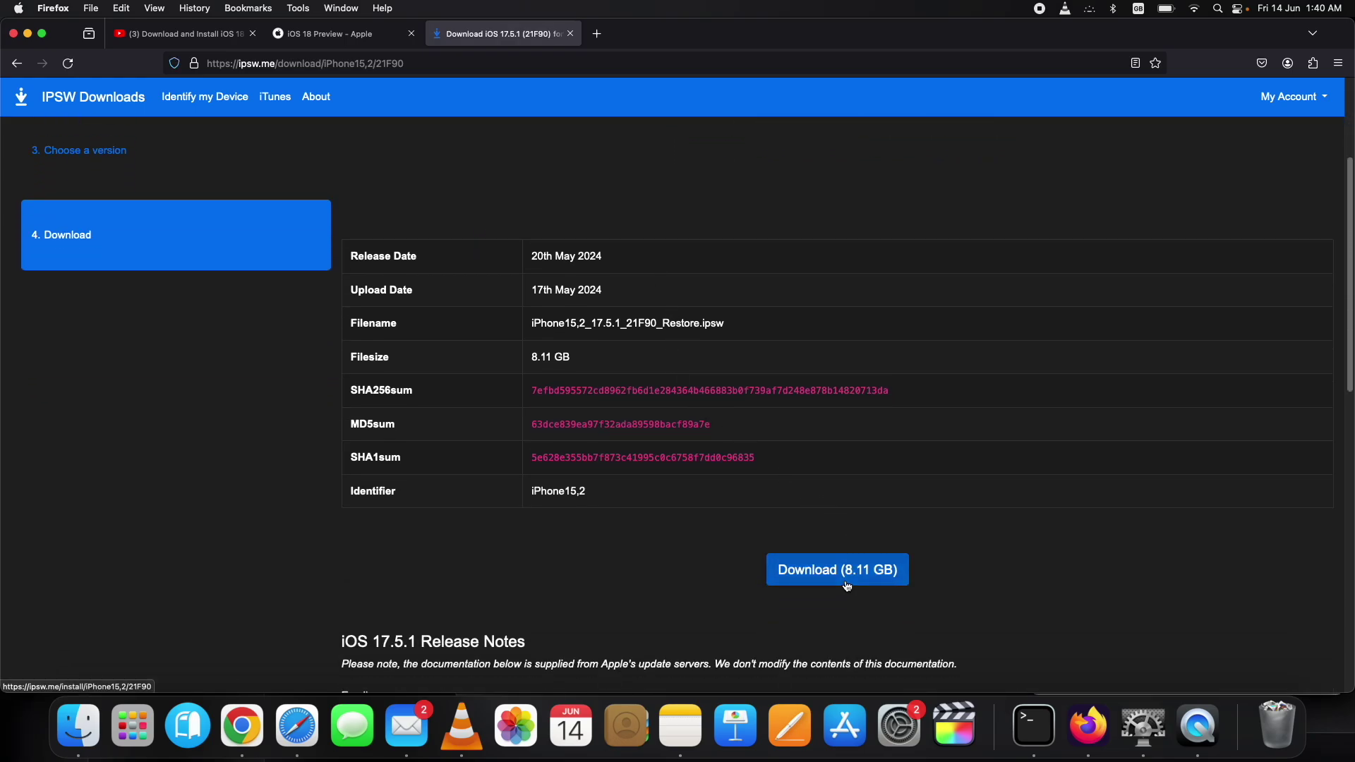
# Start and cancel the 8.11 GB iOS 17.5.1 restore download, then minimize Firefox
pyautogui.click(828, 571)
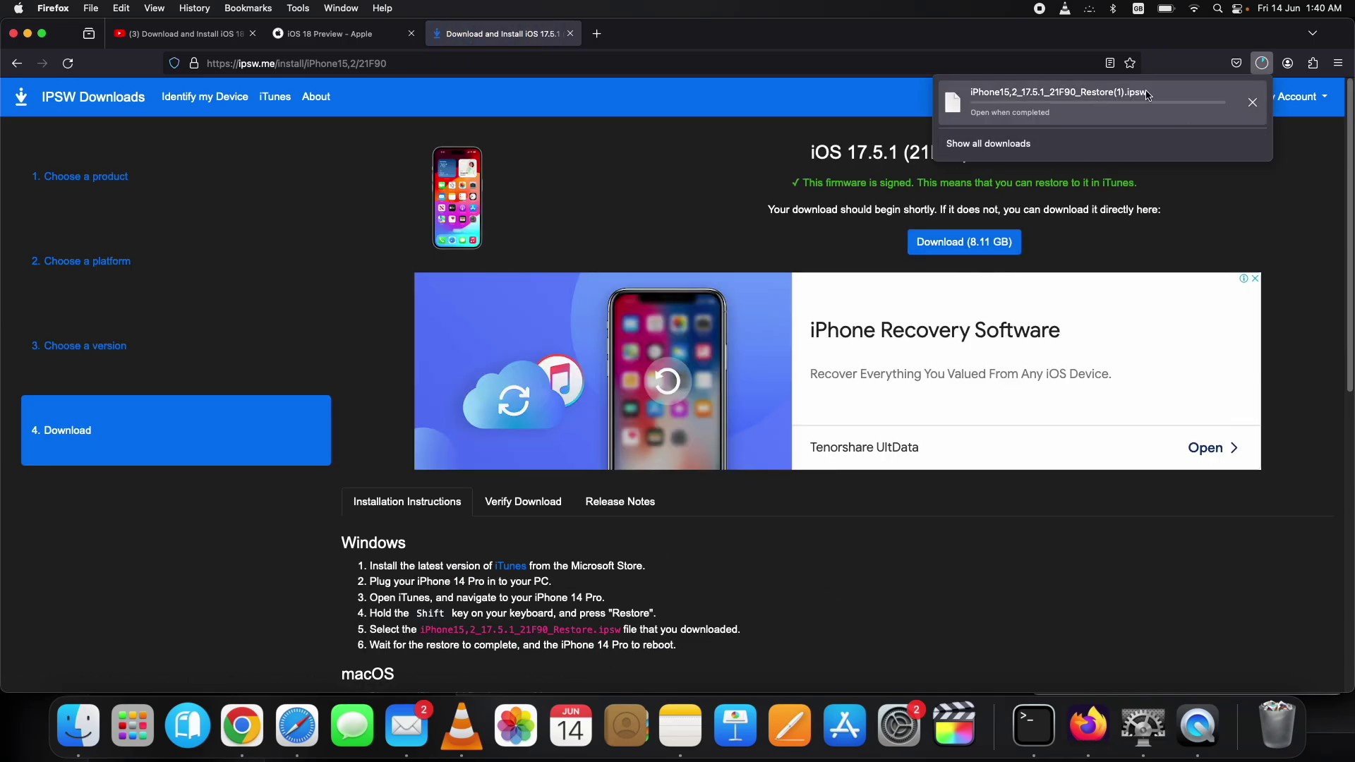
pyautogui.click(1253, 102)
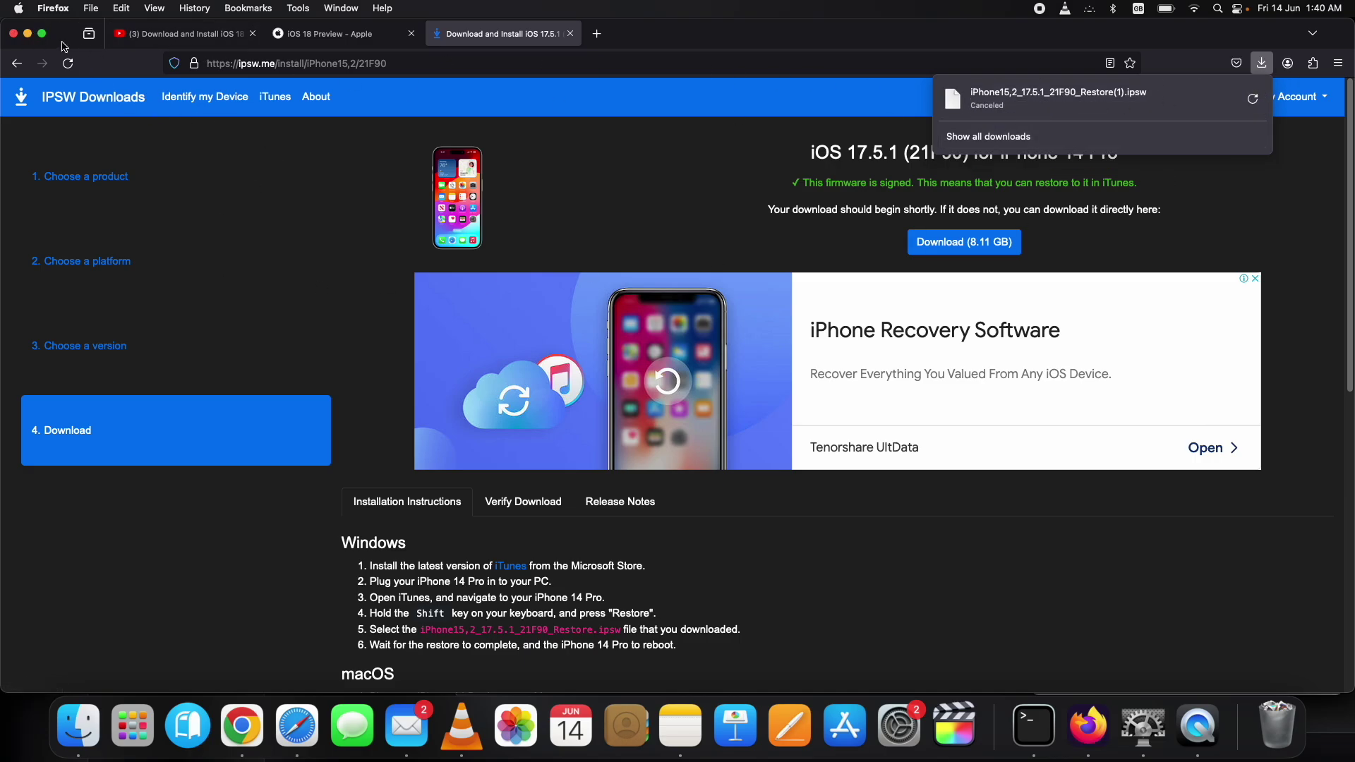
pyautogui.click(32, 43)
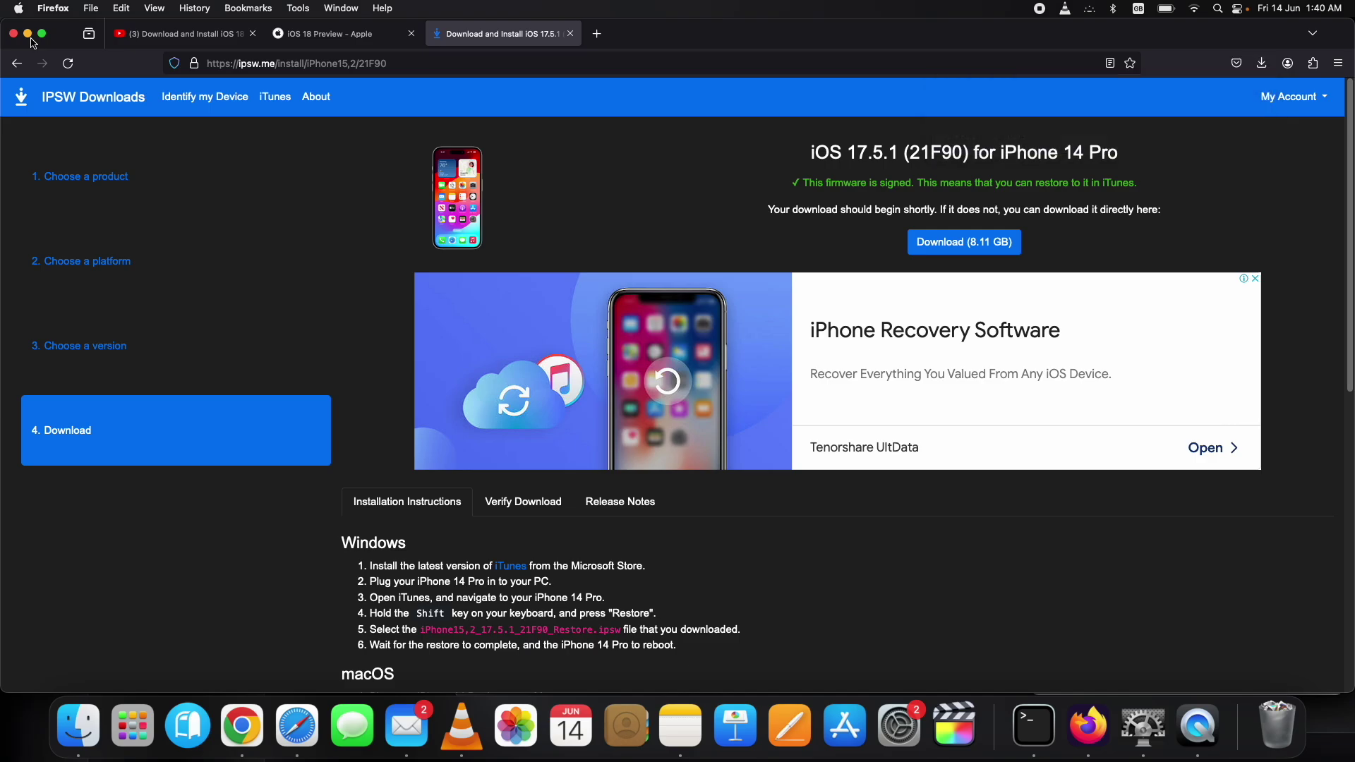
pyautogui.click(28, 34)
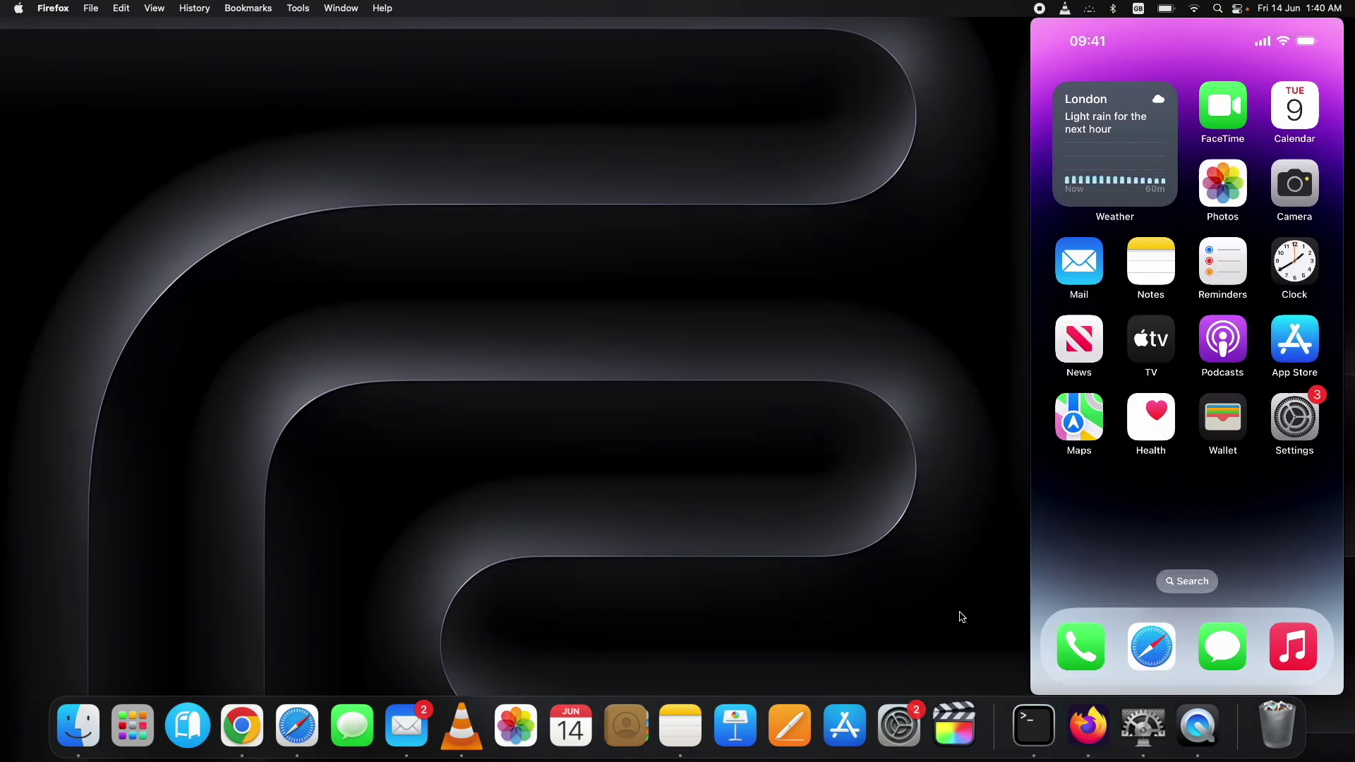
# Show the connected iPhone in an enlarged Finder window and sync it with the Mac
pyautogui.click(91, 734)
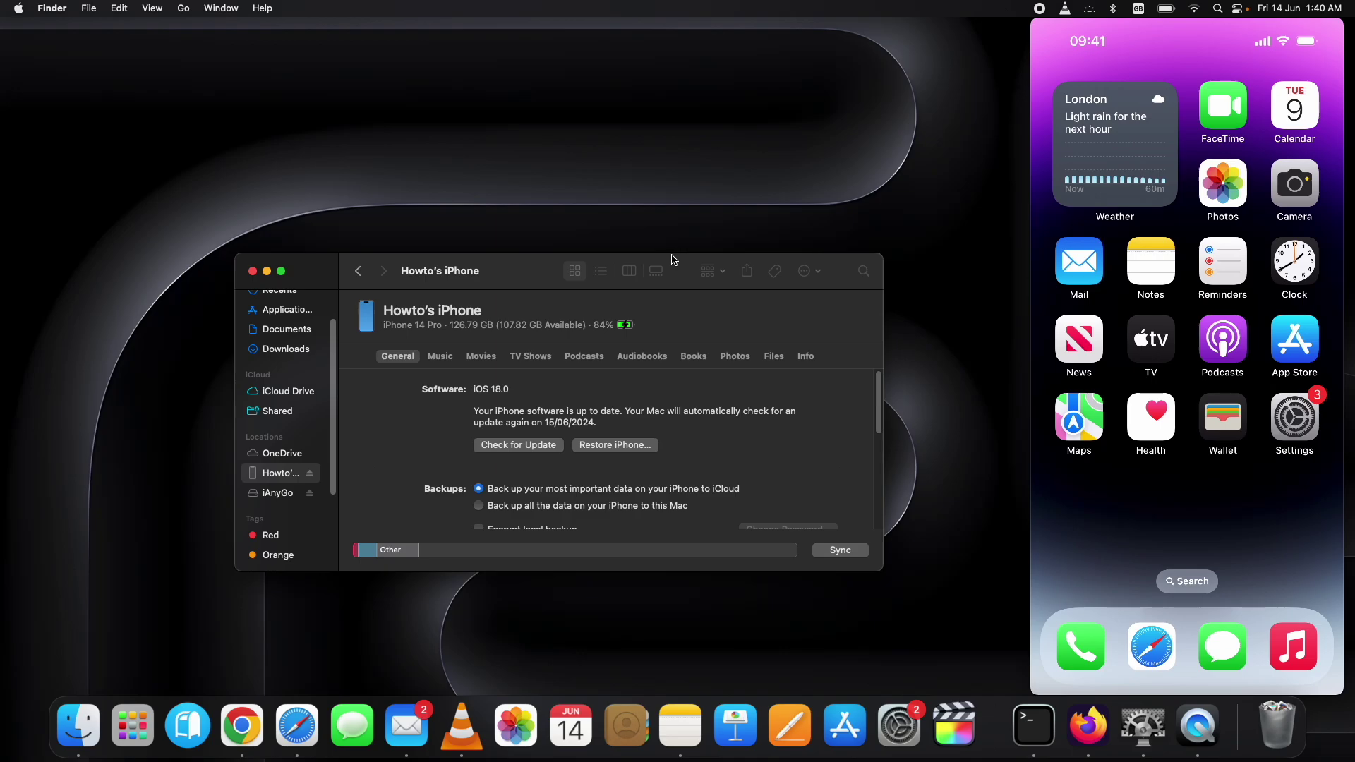
pyautogui.moveTo(672, 256); pyautogui.dragTo(693, 109)
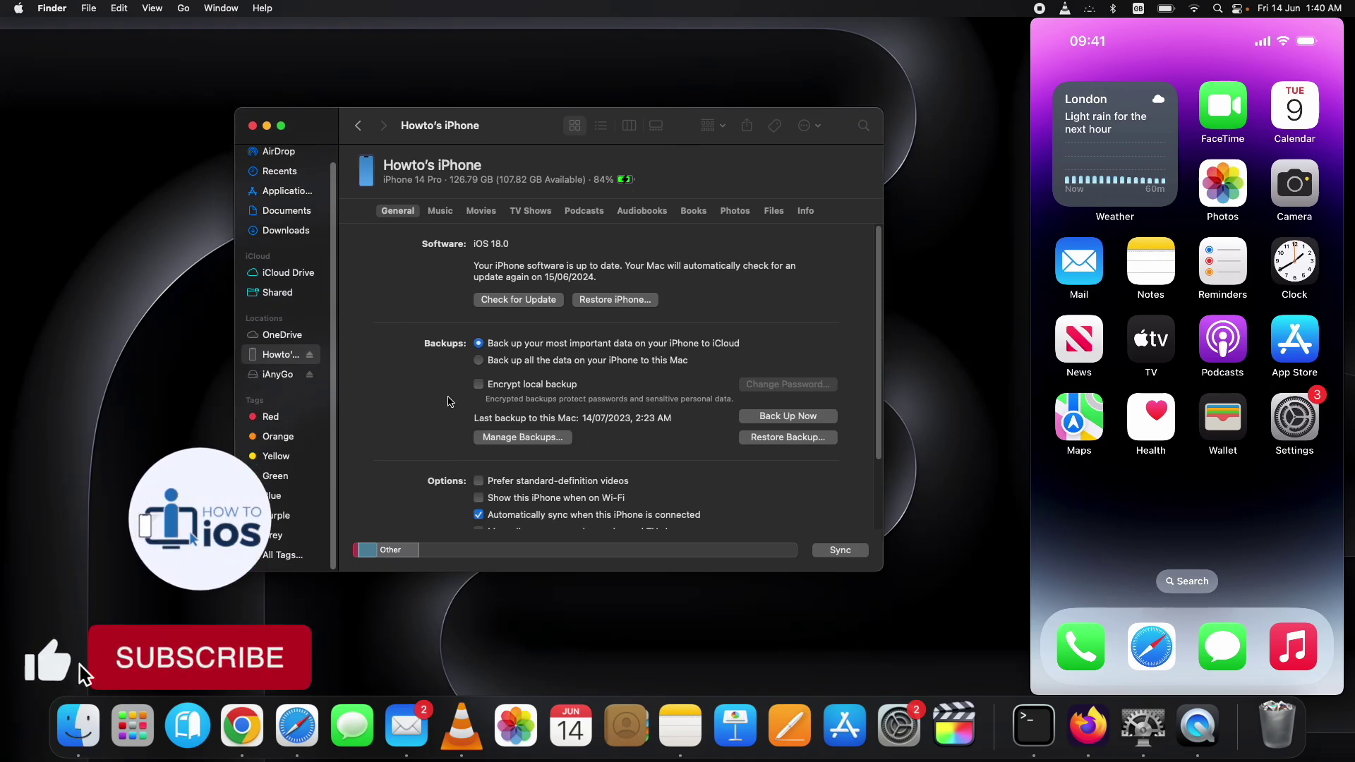
pyautogui.scroll(-1, 479, 326)
pyautogui.scroll(-3, 479, 325)
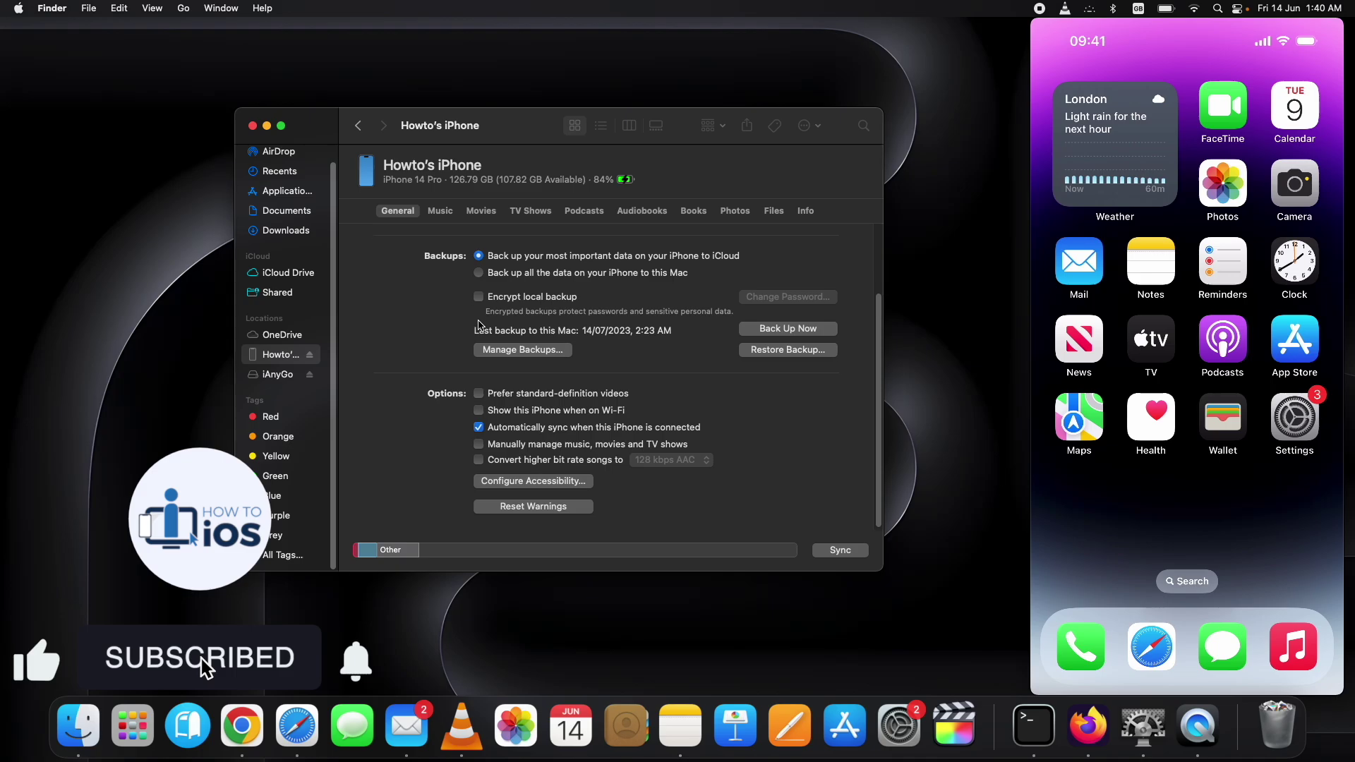
pyautogui.scroll(4, 478, 325)
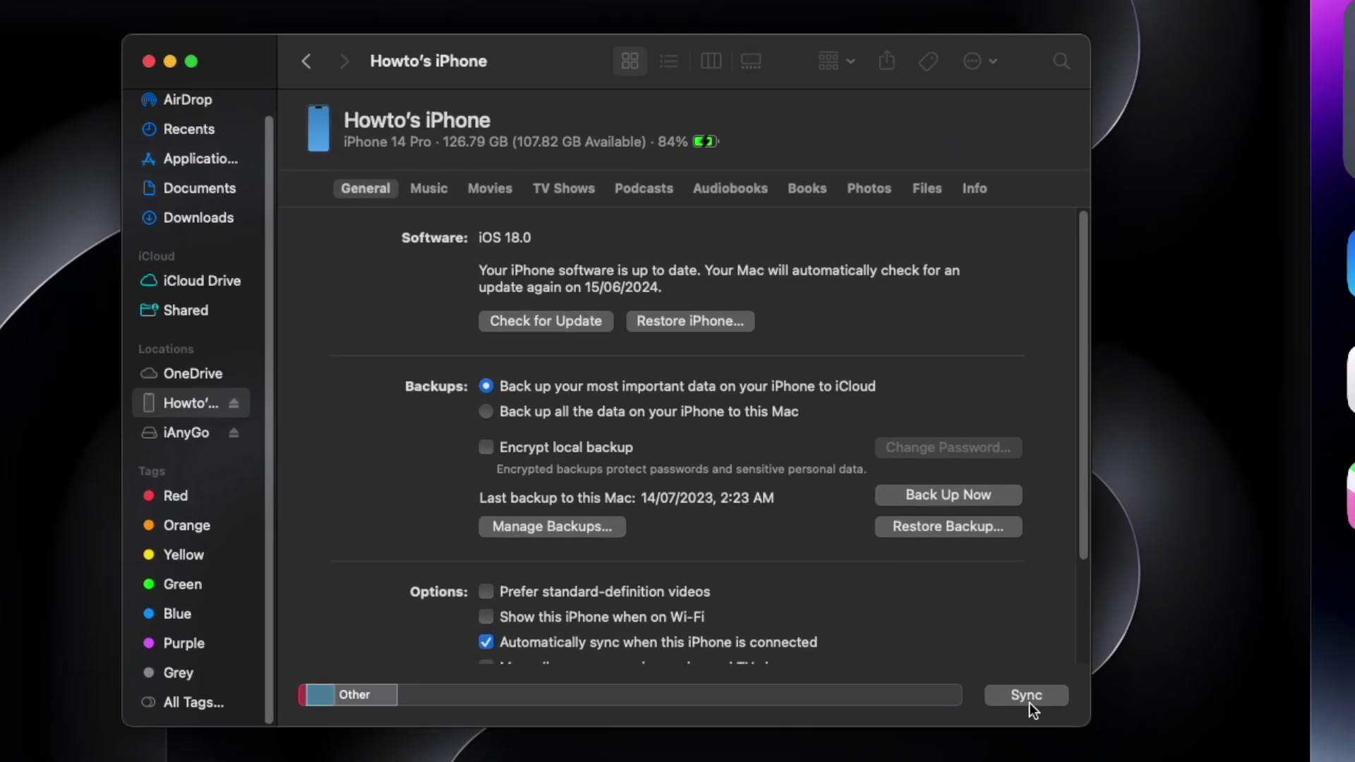
pyautogui.click(840, 549)
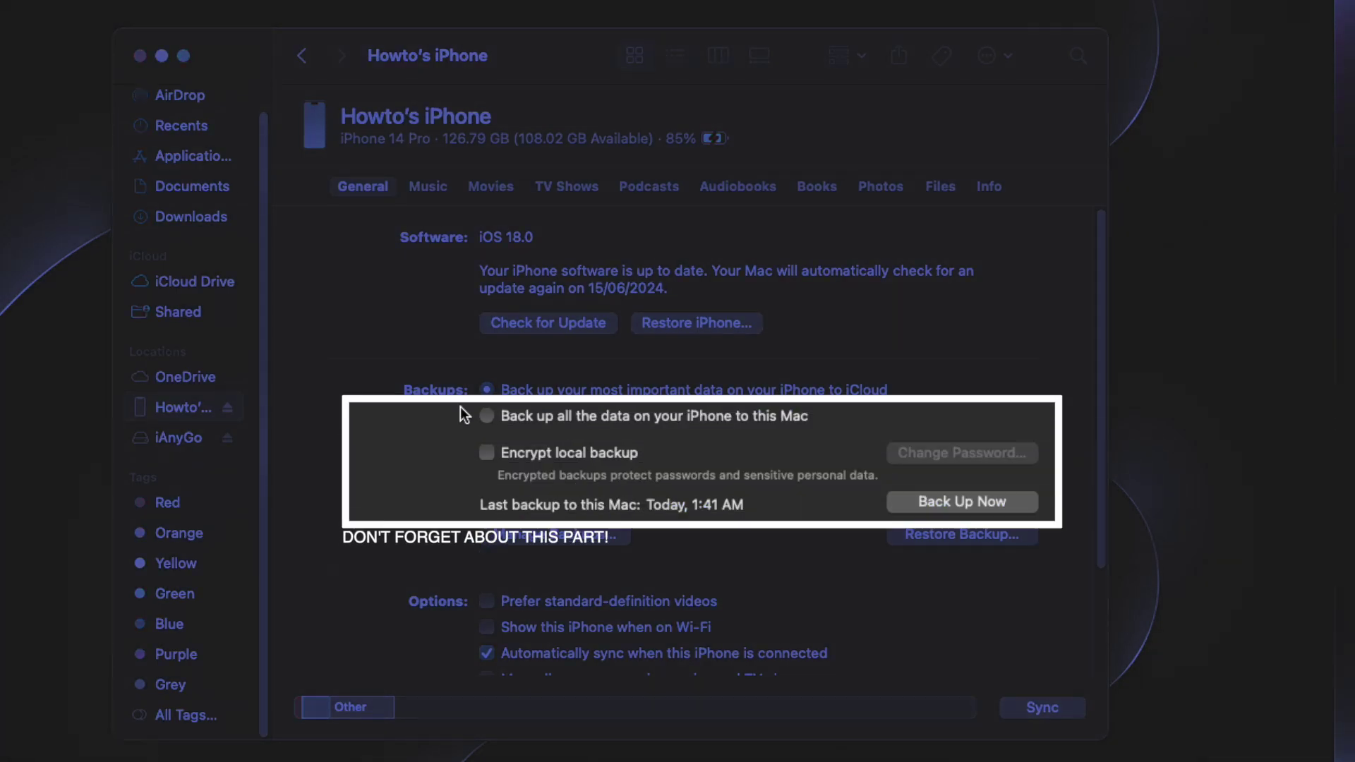
# Select backing up all iPhone data to this Mac and run Back Up Now
pyautogui.click(486, 417)
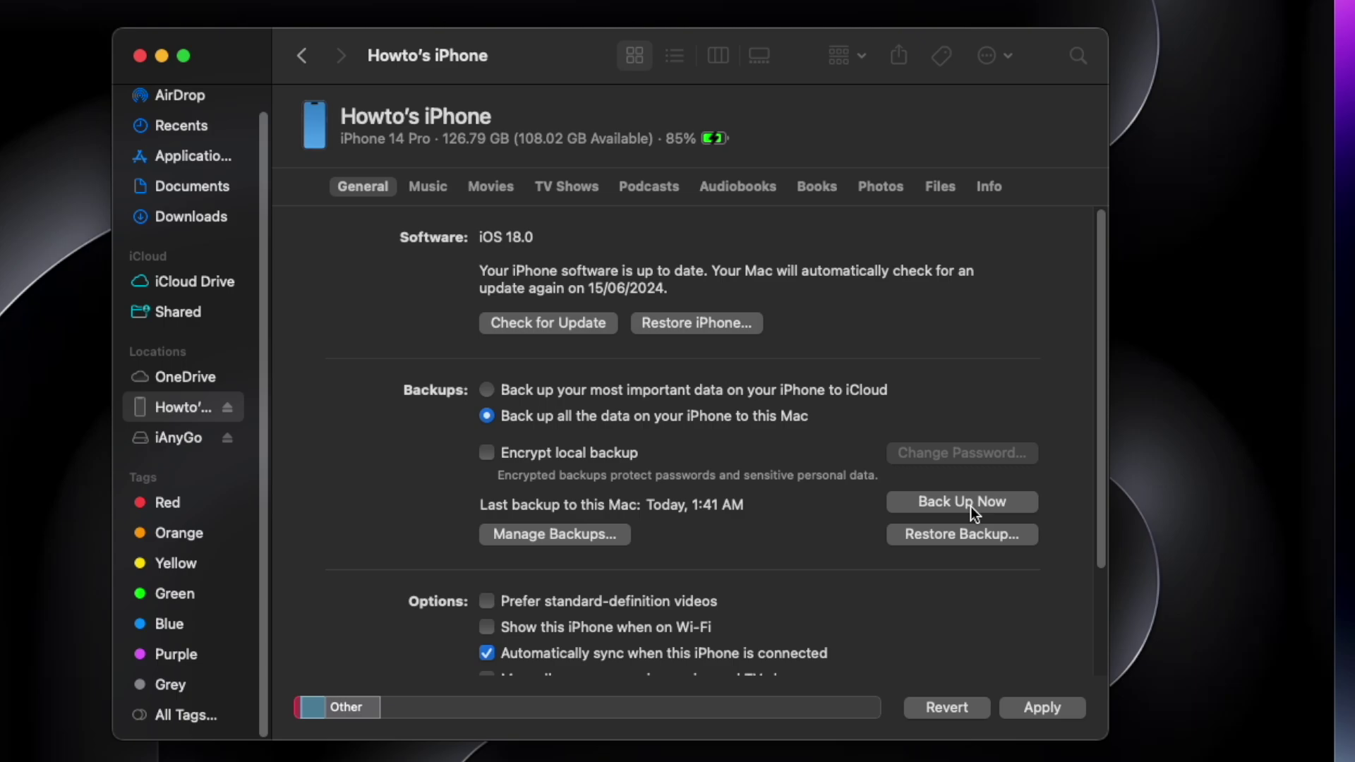
pyautogui.click(971, 501)
# Open and dismiss the Restore Backup dialog, then choose Restore iPhone to get the Find My alert
pyautogui.click(930, 542)
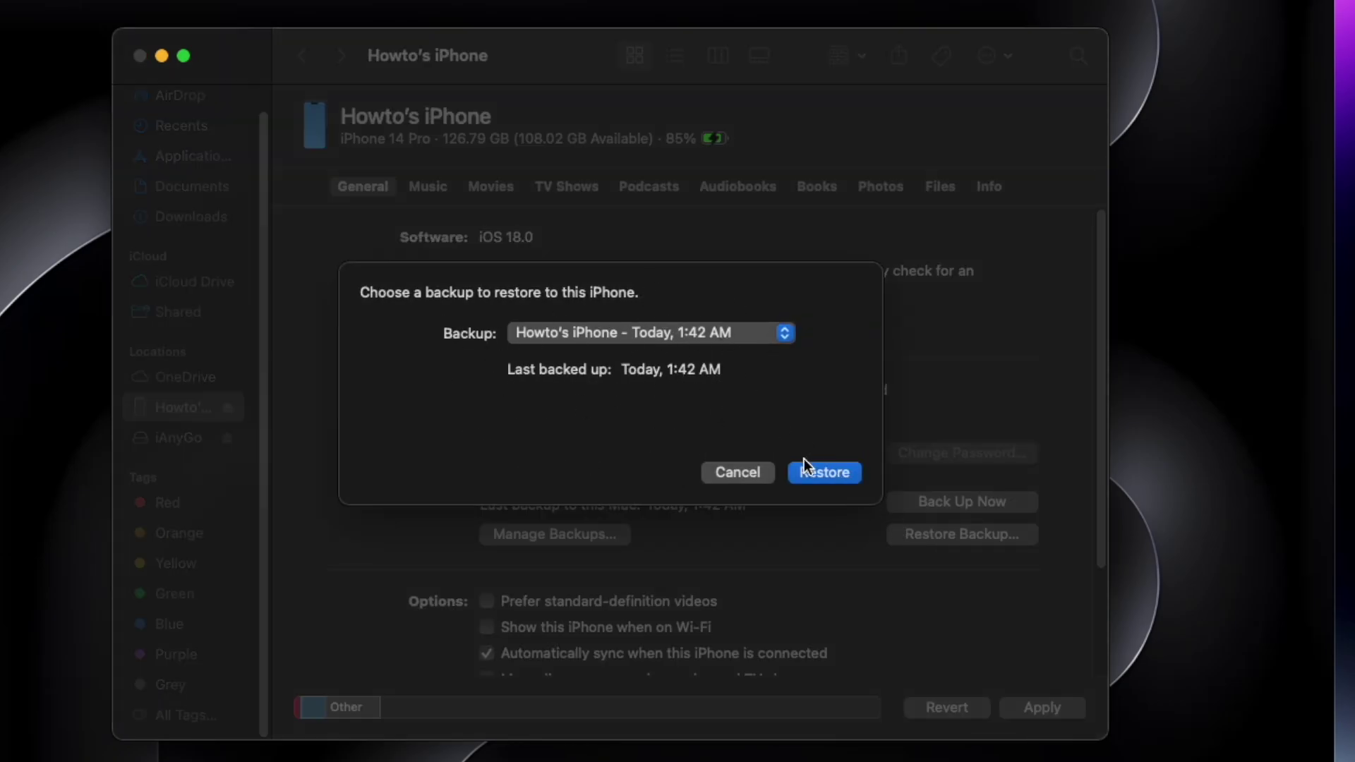
pyautogui.click(739, 475)
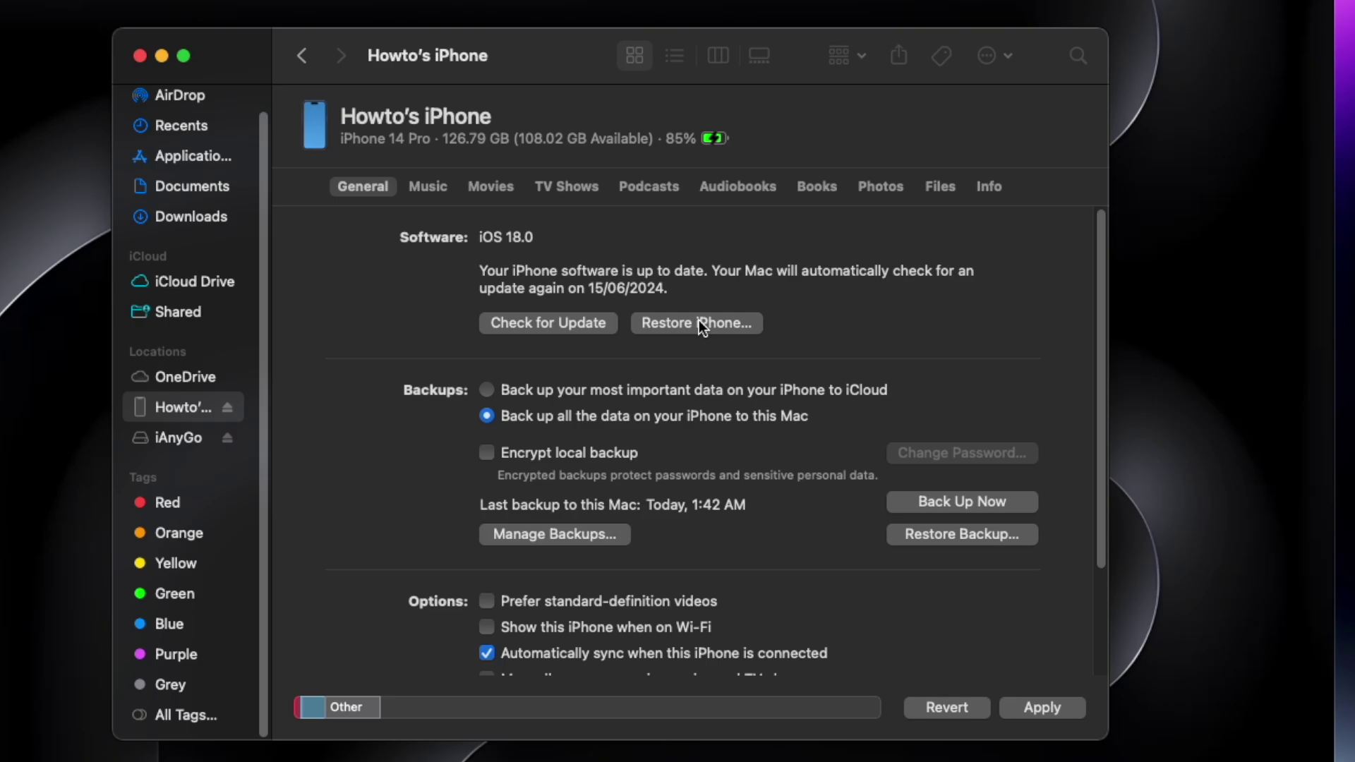
pyautogui.click(698, 326)
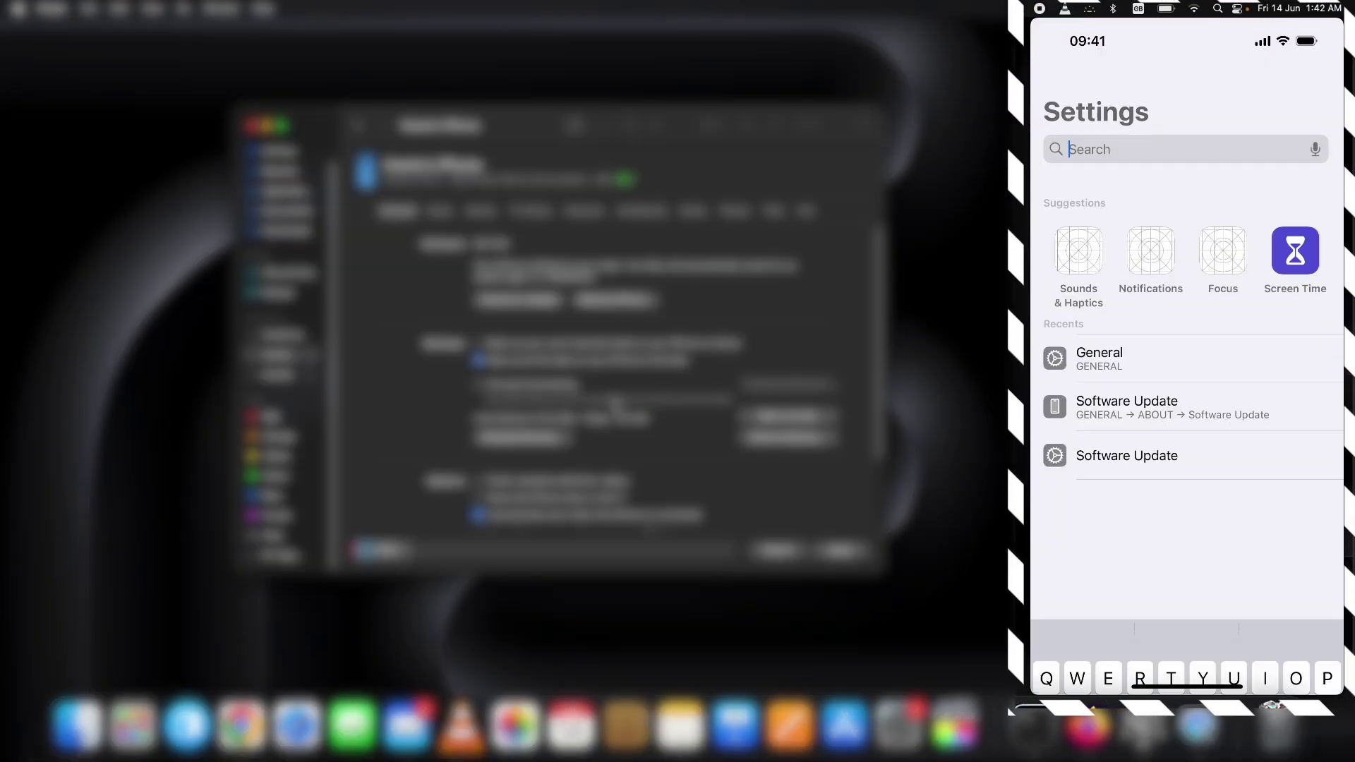
# Search Settings for 'Find My' and switch off Find My iPhone, confirming with the account password
pyautogui.write('Fin')
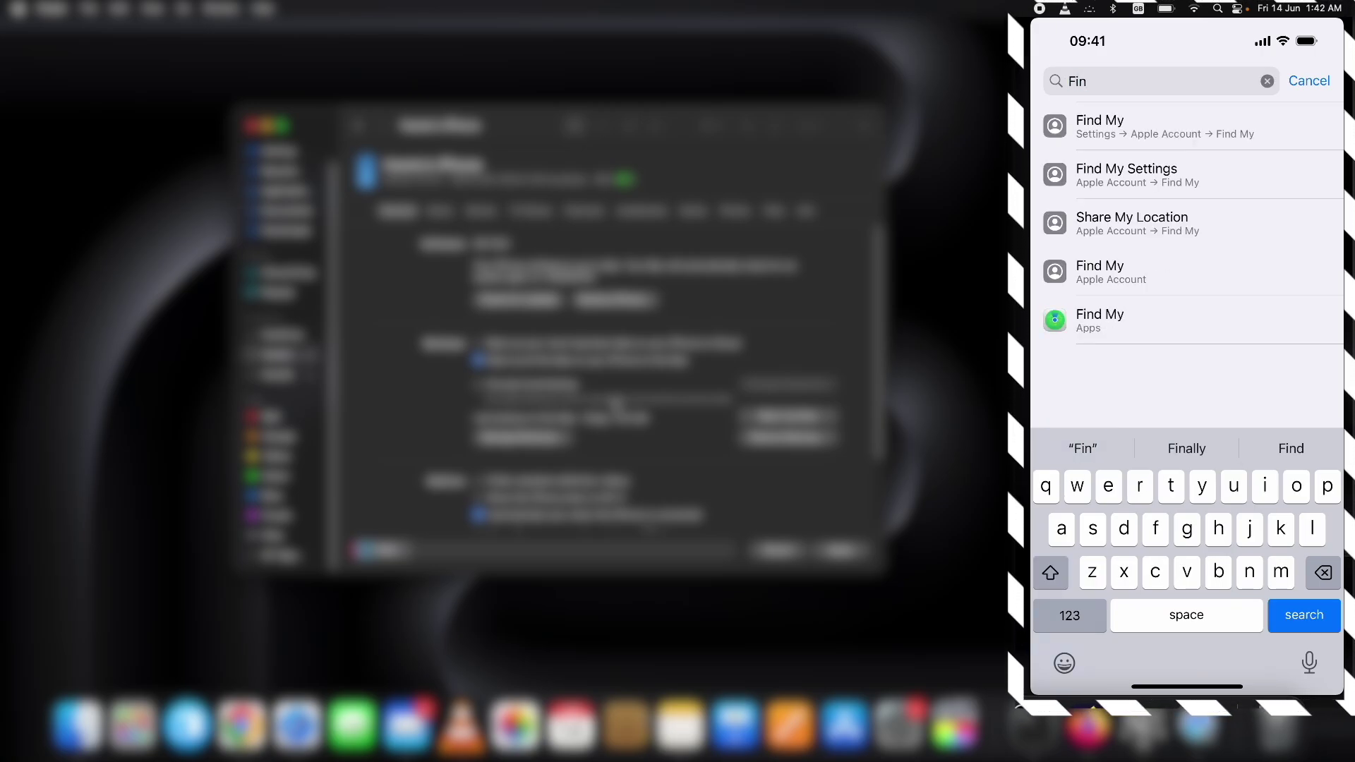
pyautogui.click(1100, 126)
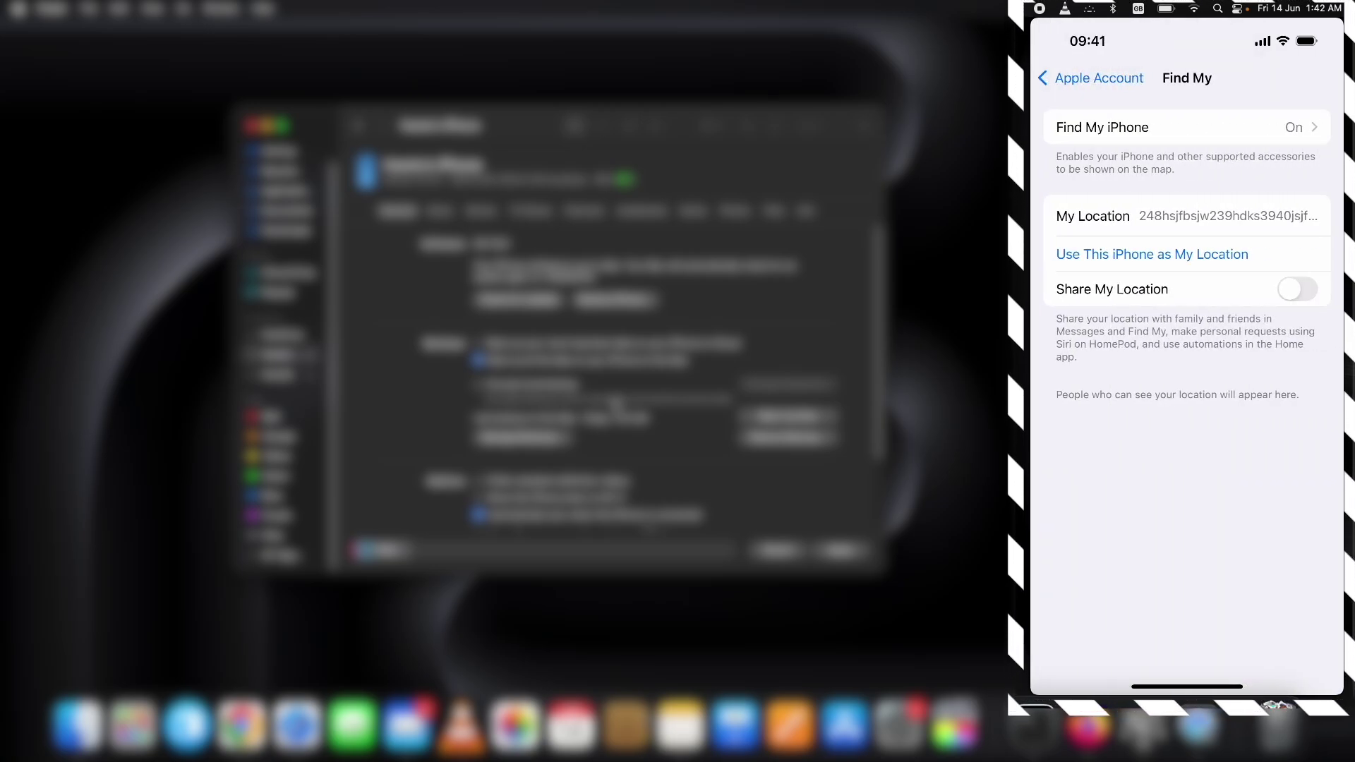
pyautogui.click(1115, 127)
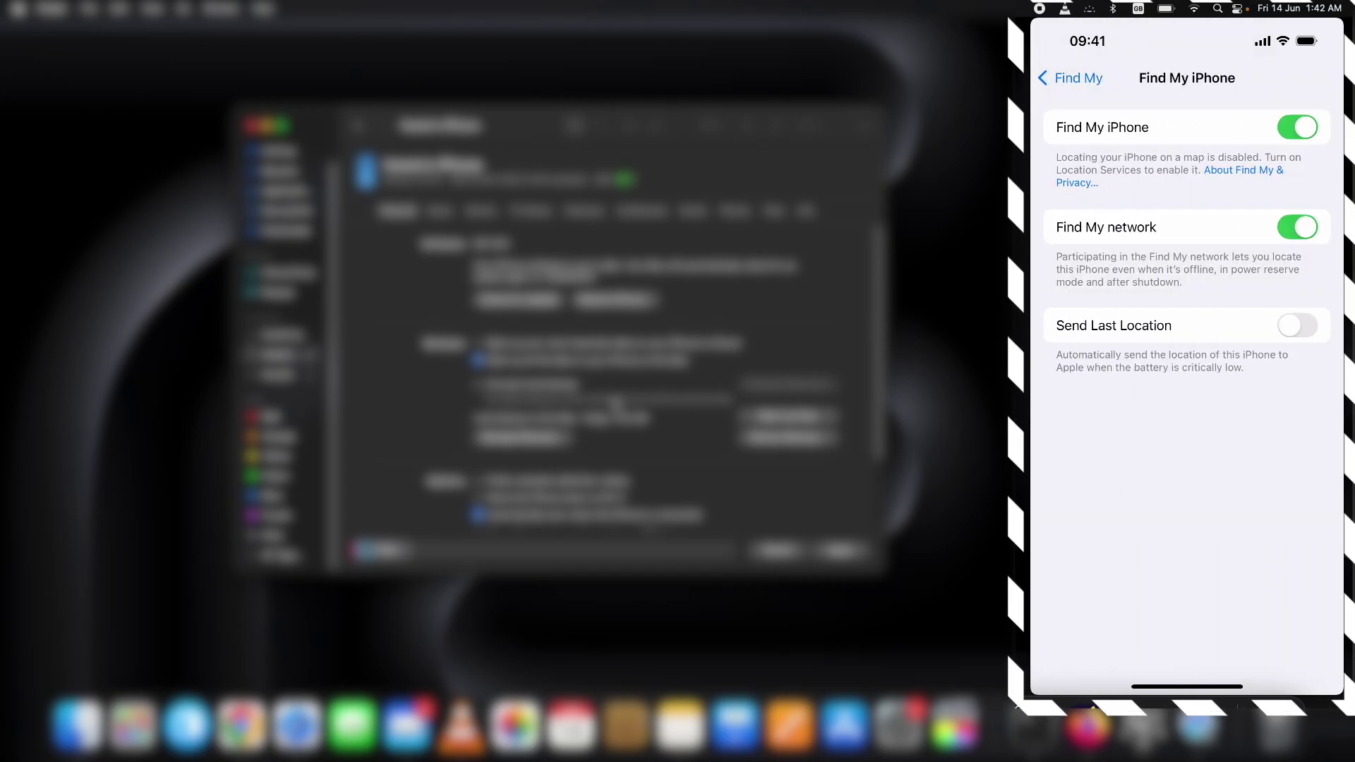
pyautogui.click(1298, 127)
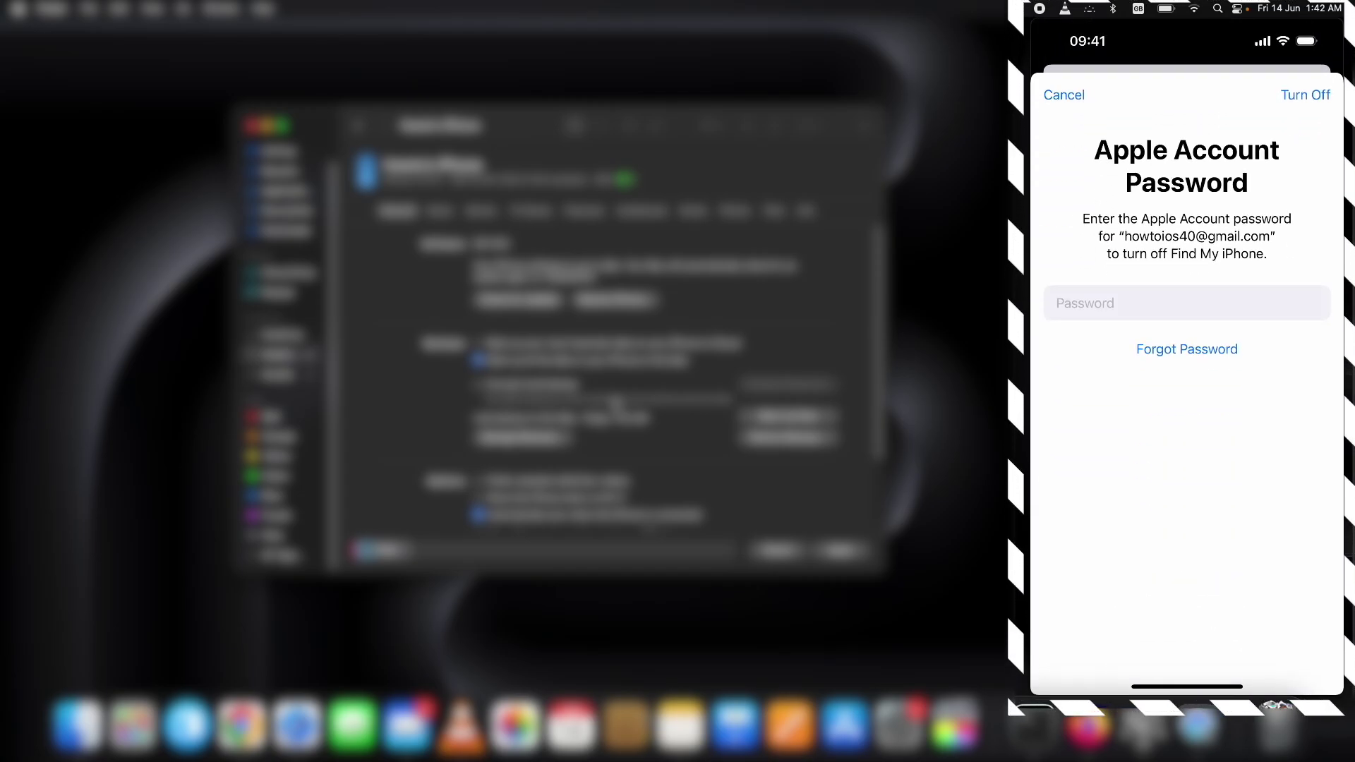
pyautogui.press('super+v')
pyautogui.press('Return')
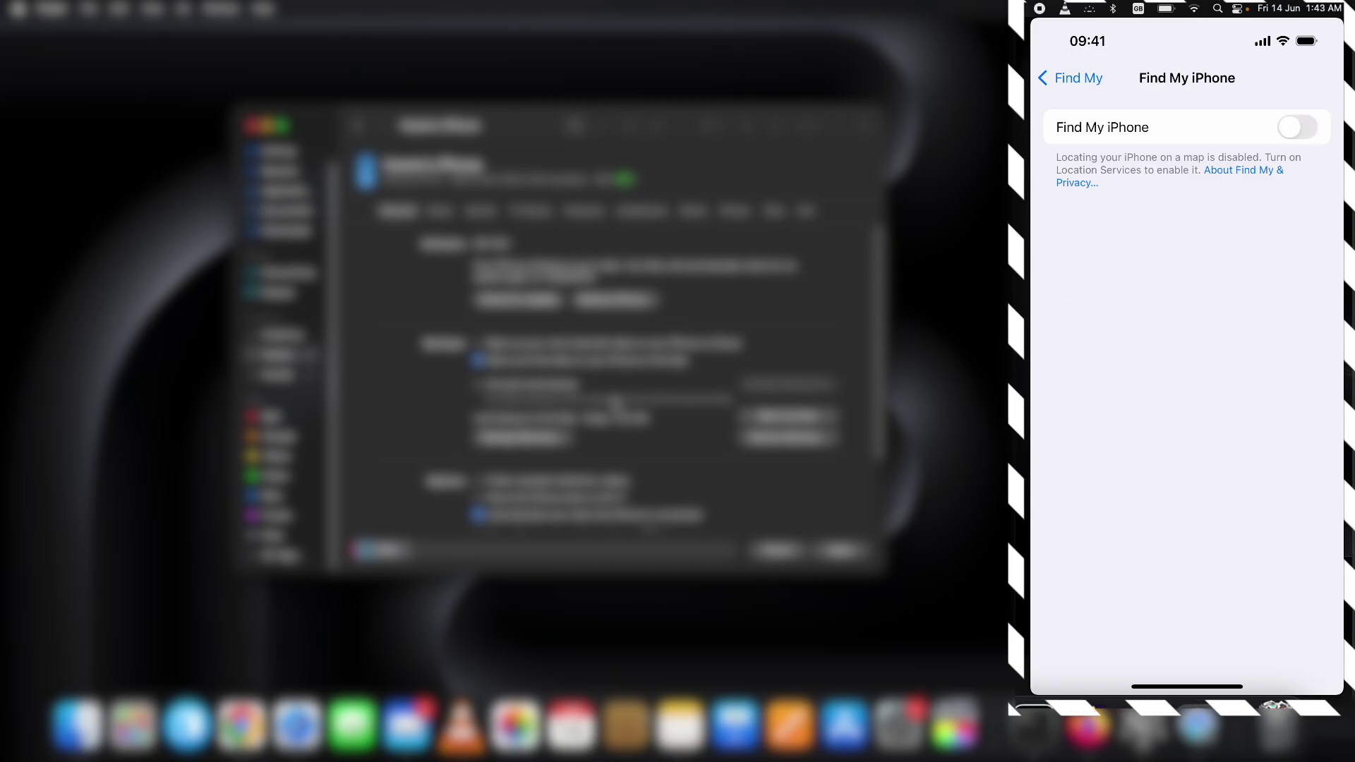
pyautogui.press('super+1')
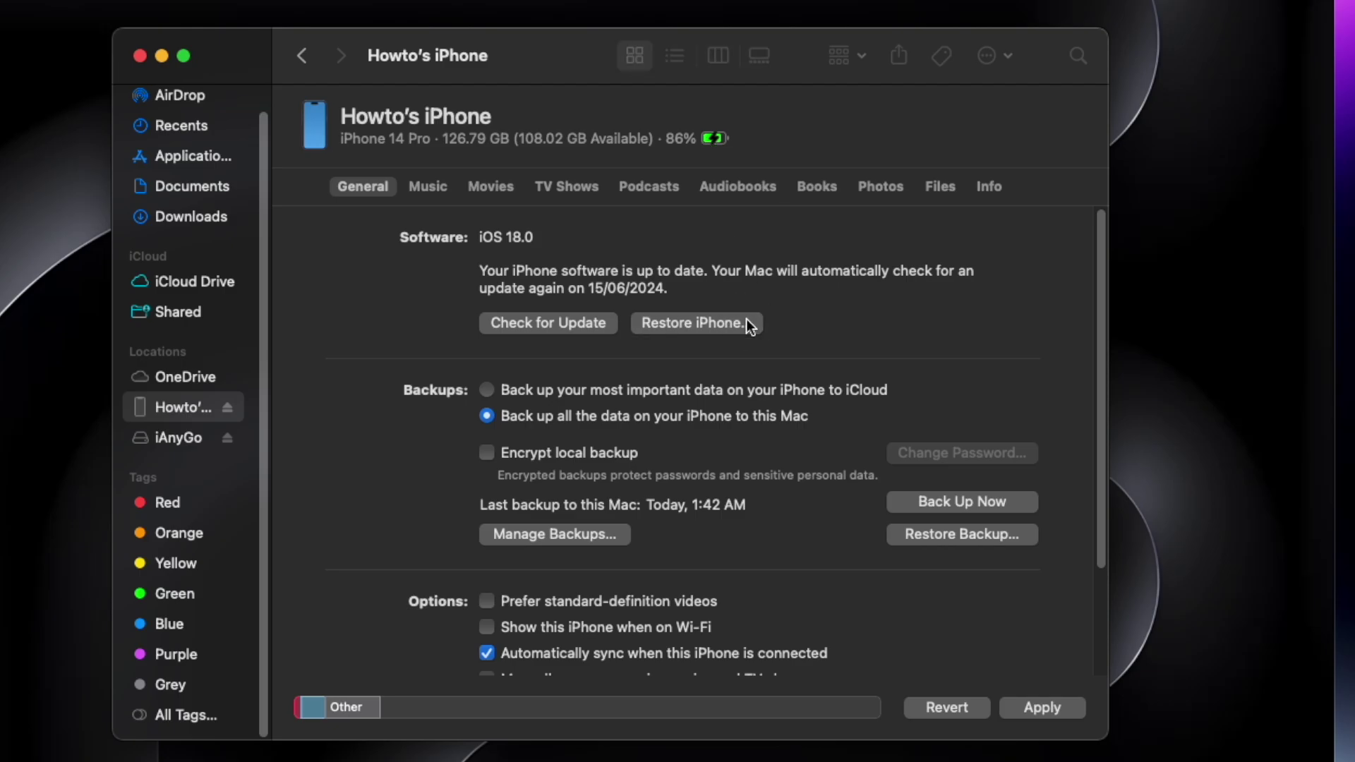
# Option-click Restore iPhone, pick iPhone15,2_17.5.1_21F90_Restore.ipsw from Downloads, and confirm the restore
pyautogui.keyDown('alt'); pyautogui.click(747, 319); pyautogui.keyUp('alt')
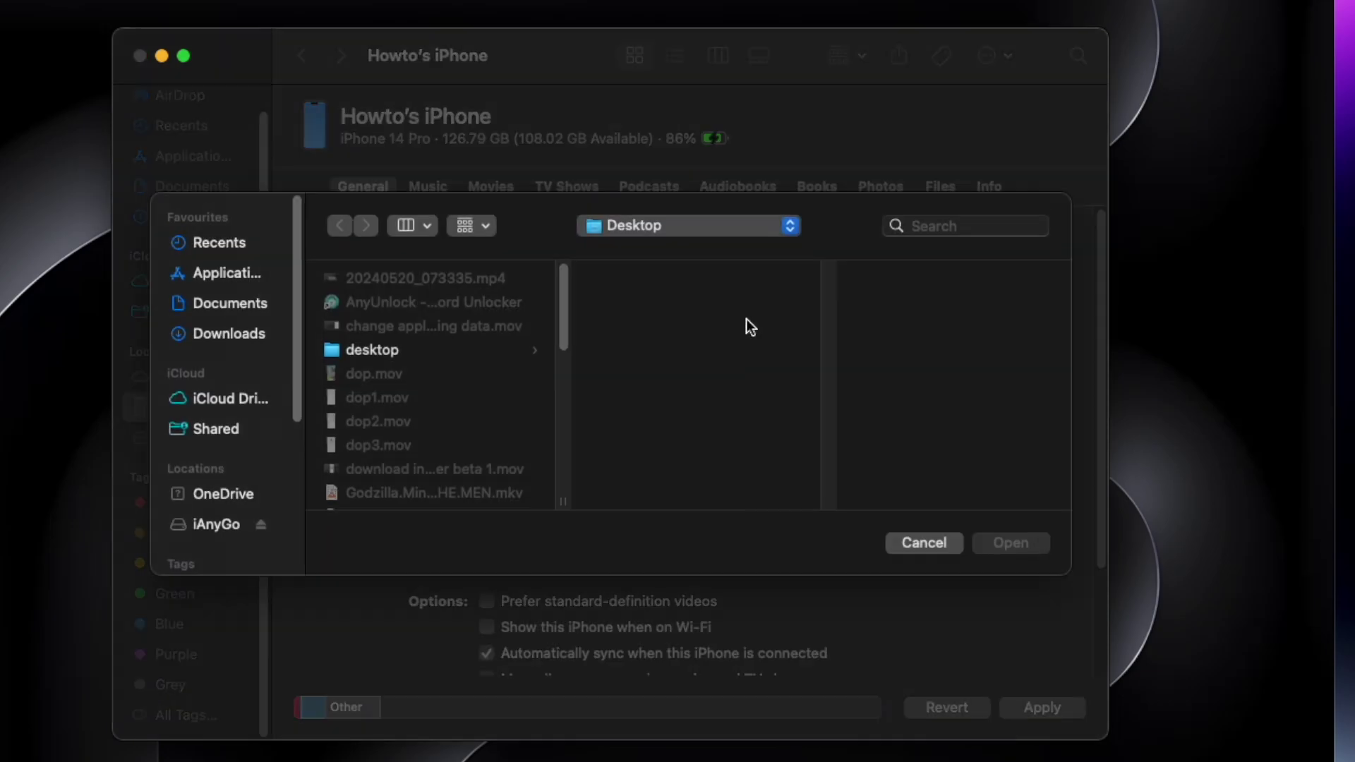
pyautogui.click(229, 333)
pyautogui.scroll(-15, 415, 351)
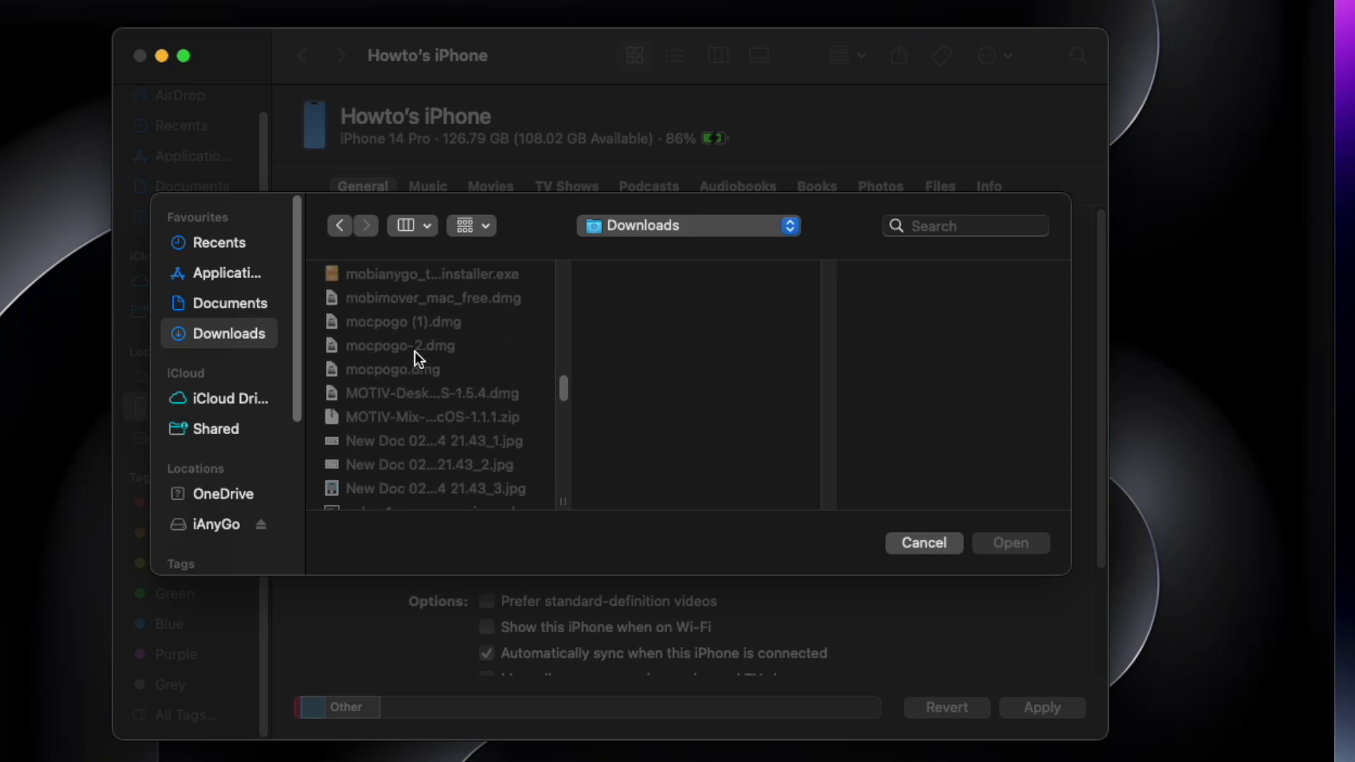
pyautogui.click(420, 339)
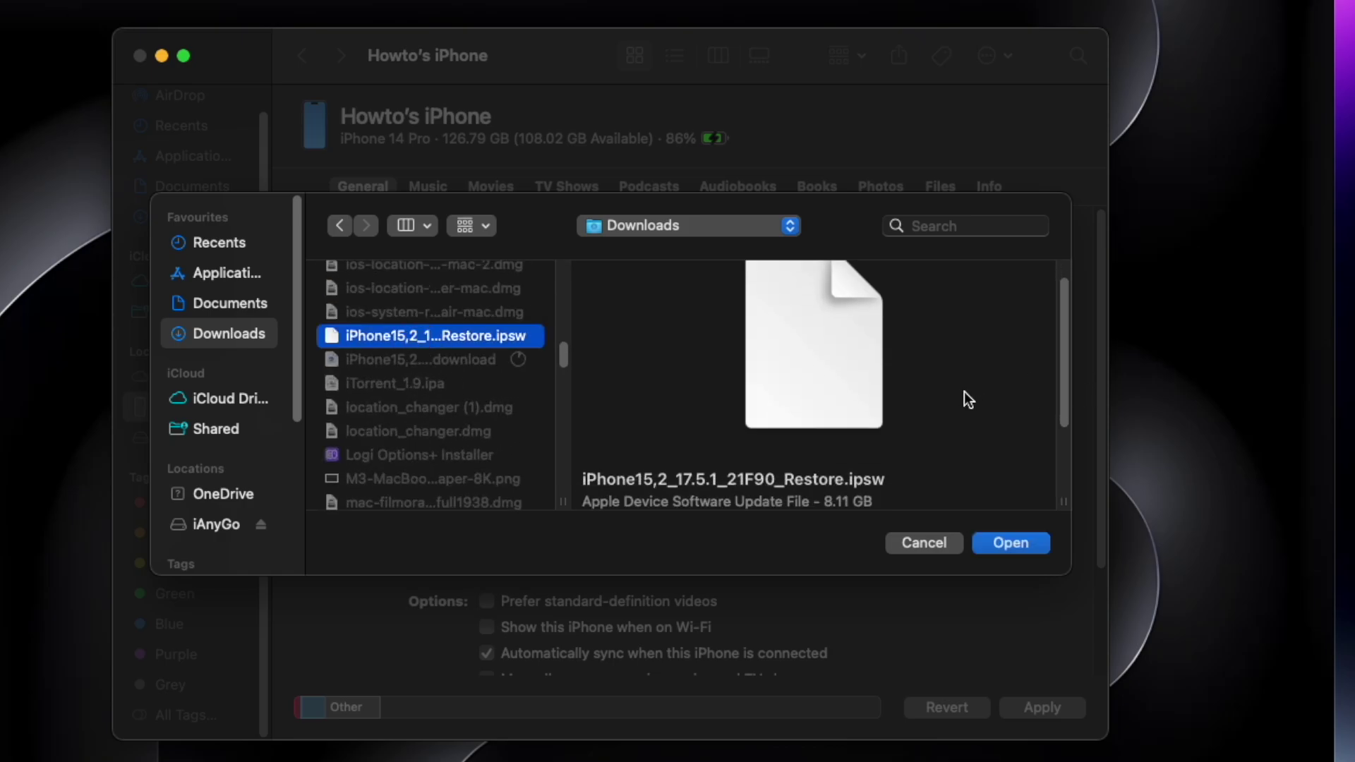
pyautogui.click(1008, 543)
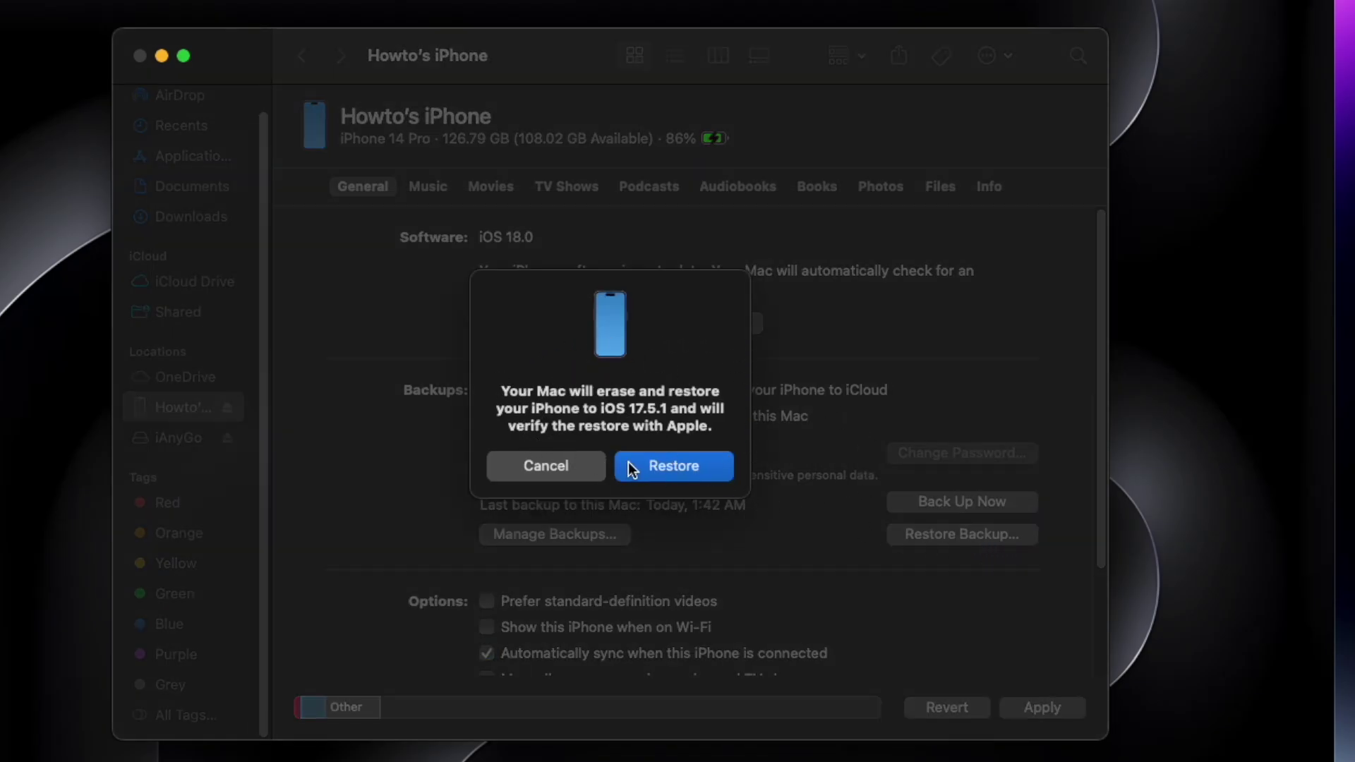
pyautogui.click(672, 469)
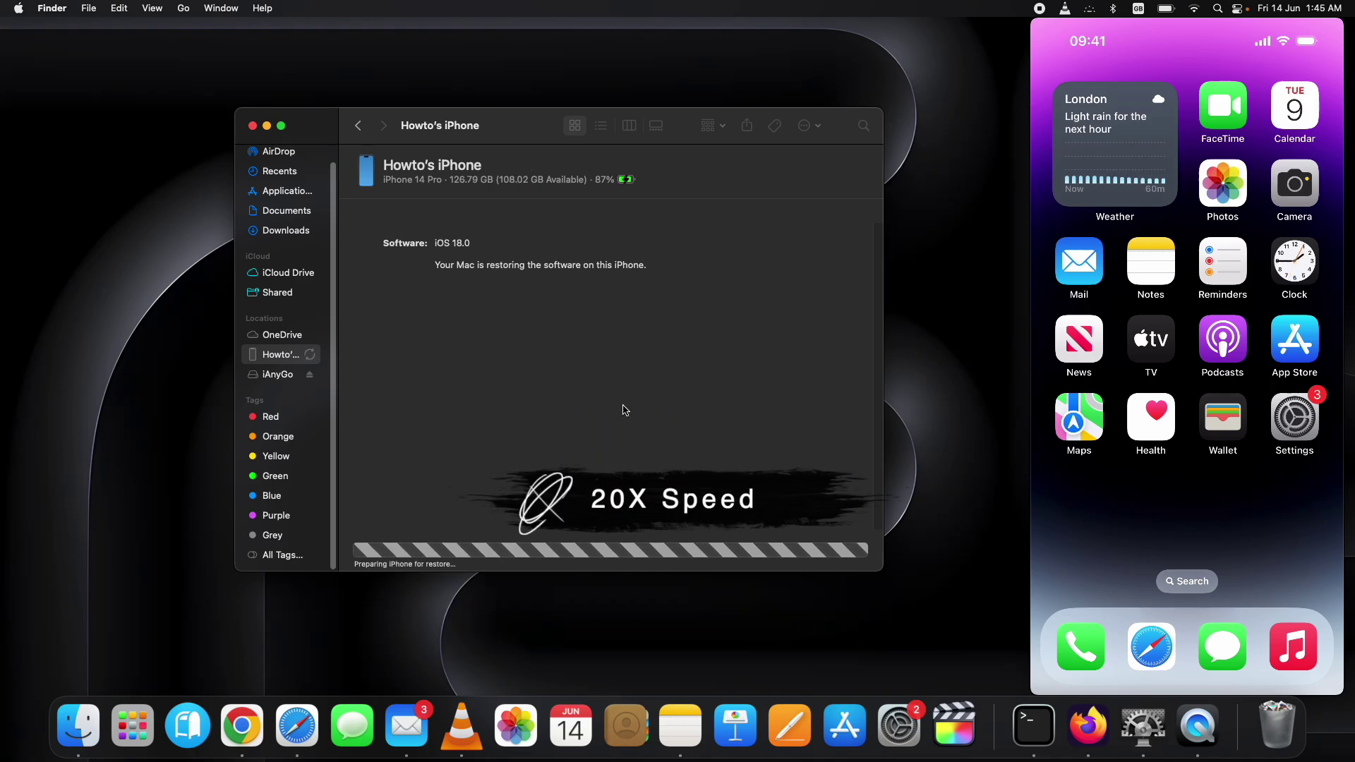
# Move the Finder window aside while the iOS 17.5.1 restore completes
pyautogui.moveTo(690, 121); pyautogui.dragTo(774, 133)
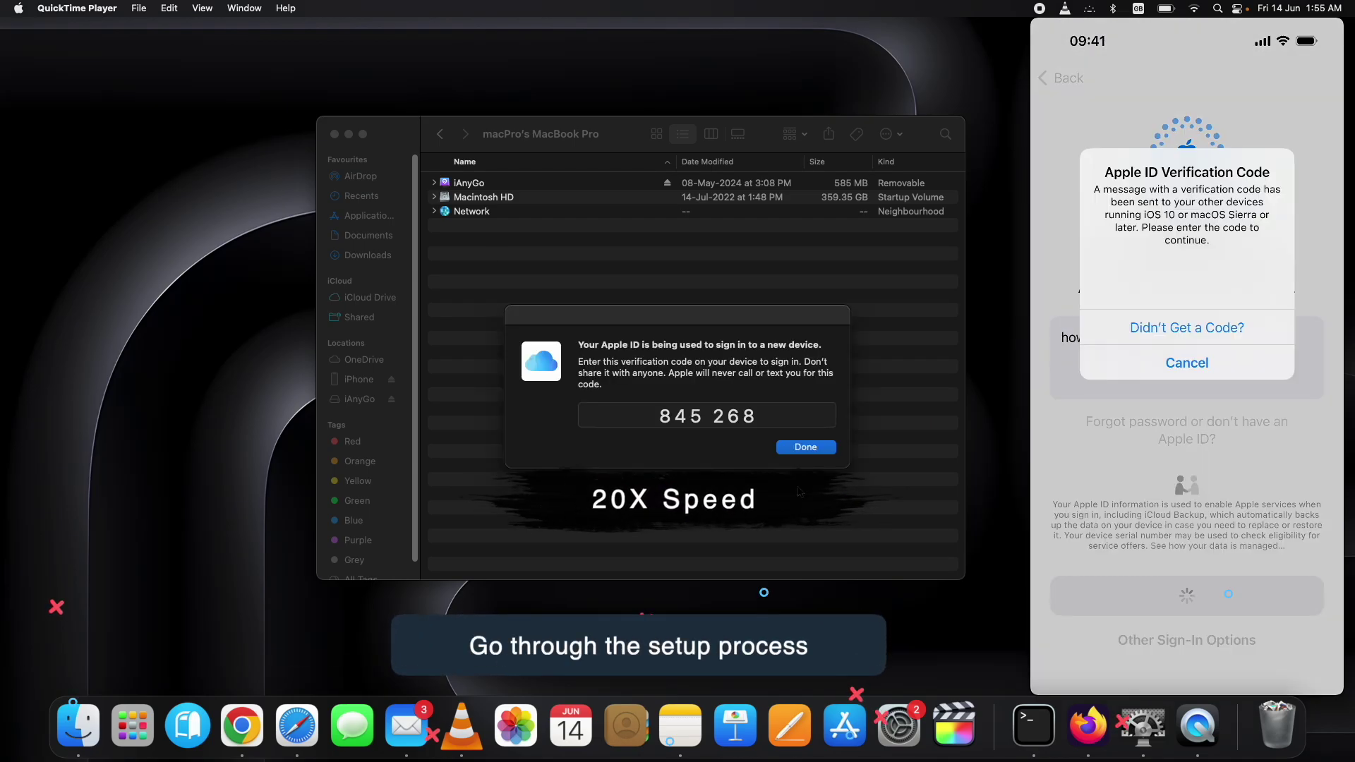
# Continue the restored iPhone's setup past Apple ID sign-in to reach Settings
pyautogui.click(804, 446)
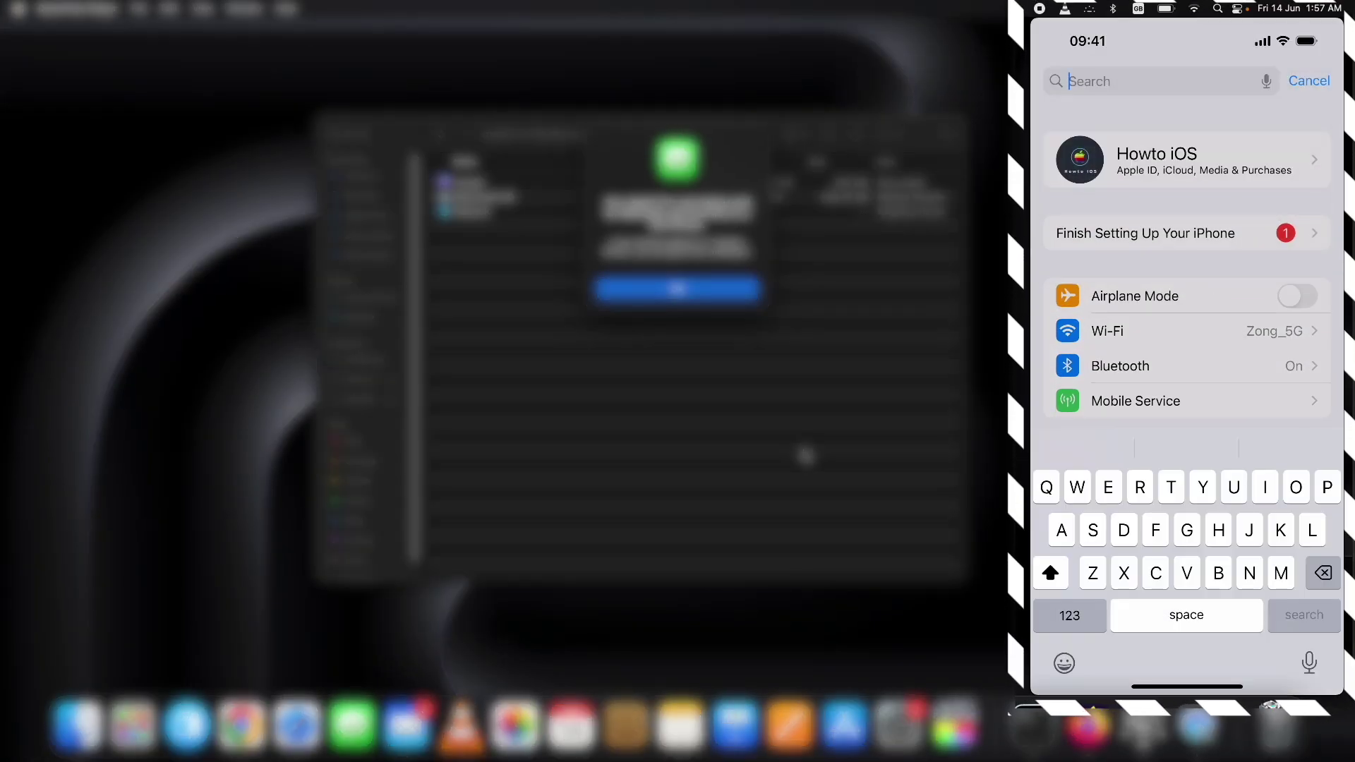
# Search Settings for 'Find my' and turn off Find My iPhone, authorising with the Apple ID password
pyautogui.write('Fin')
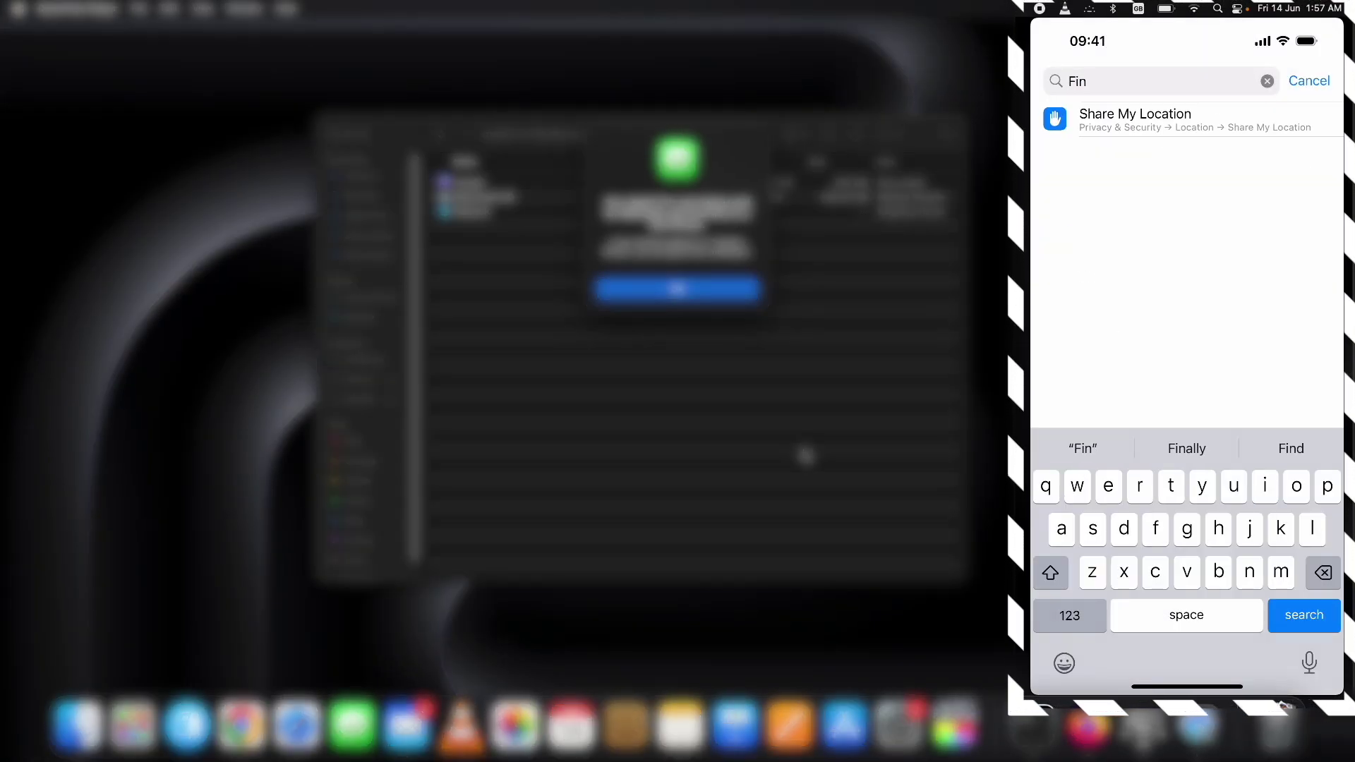
pyautogui.write('d m')
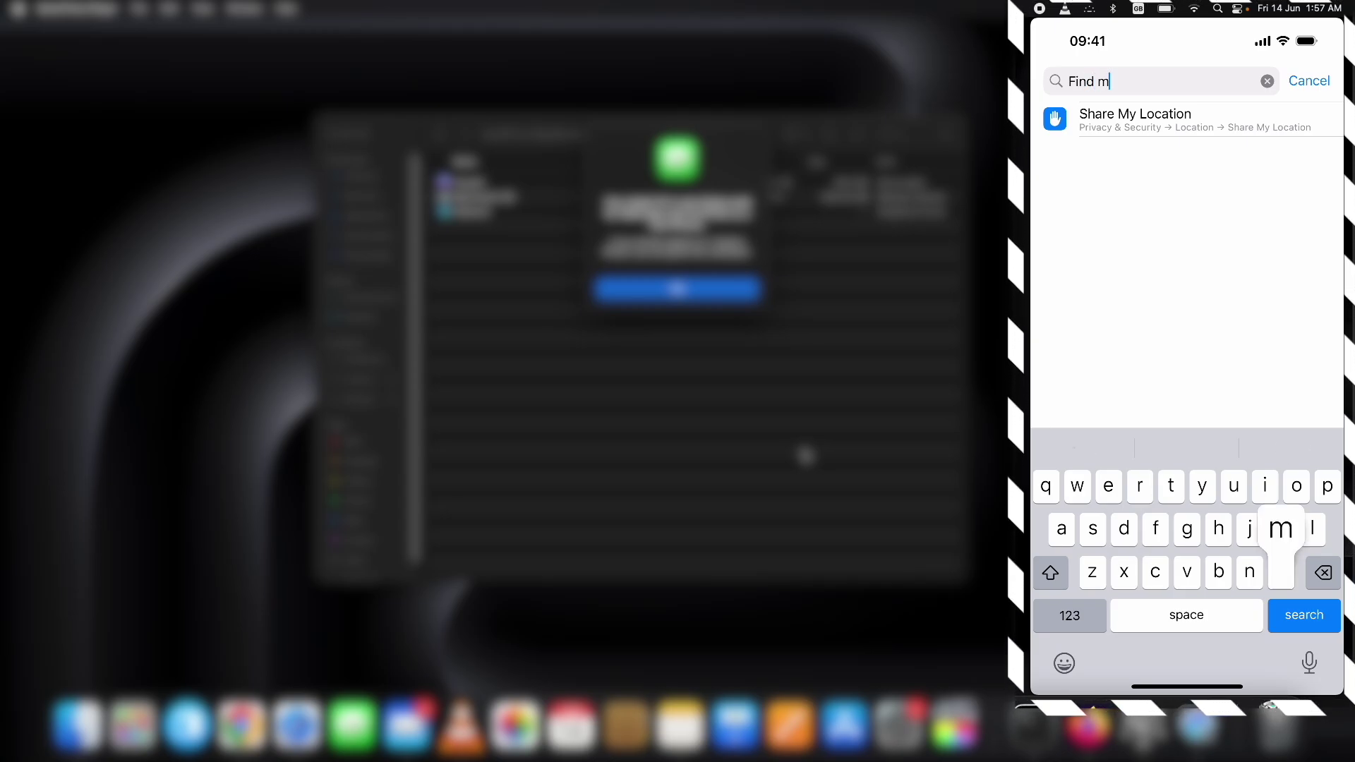
pyautogui.write('y')
pyautogui.click(1101, 148)
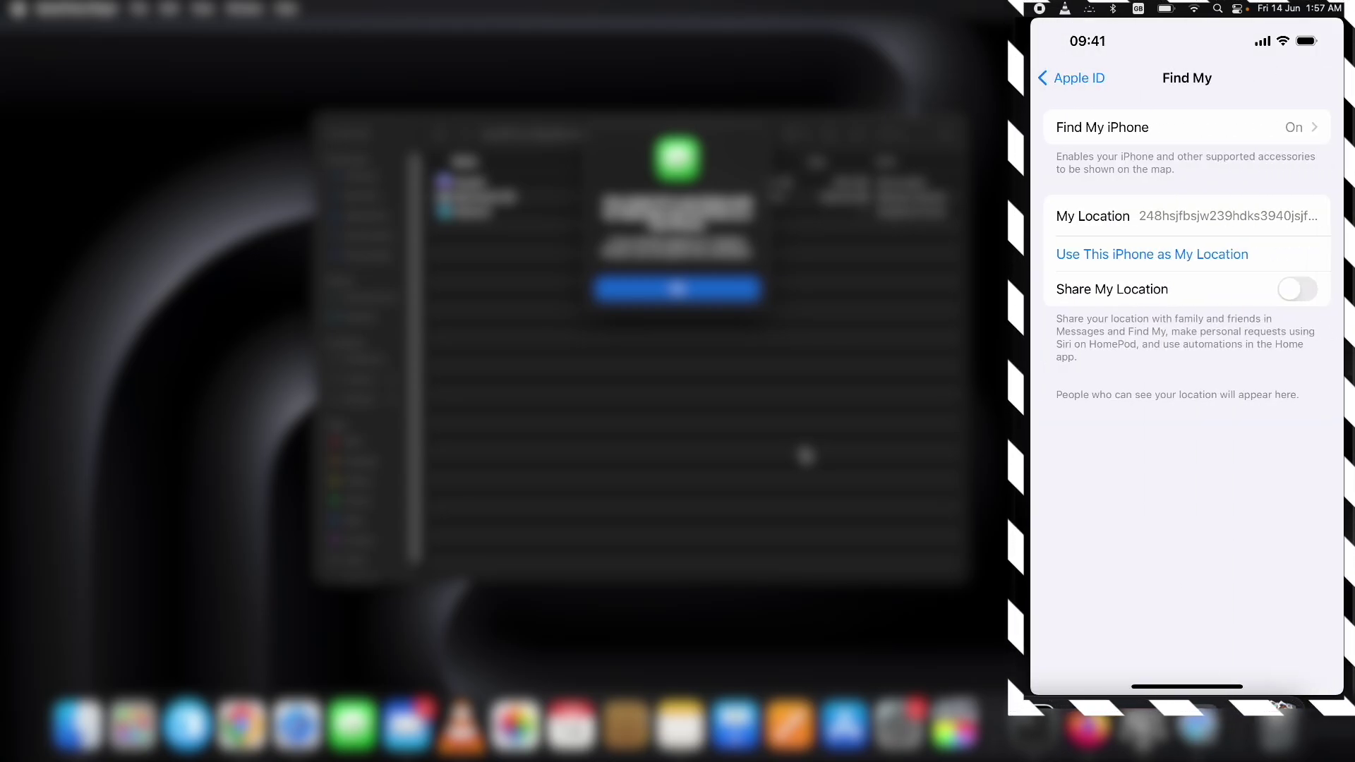
pyautogui.click(1102, 127)
pyautogui.click(1306, 125)
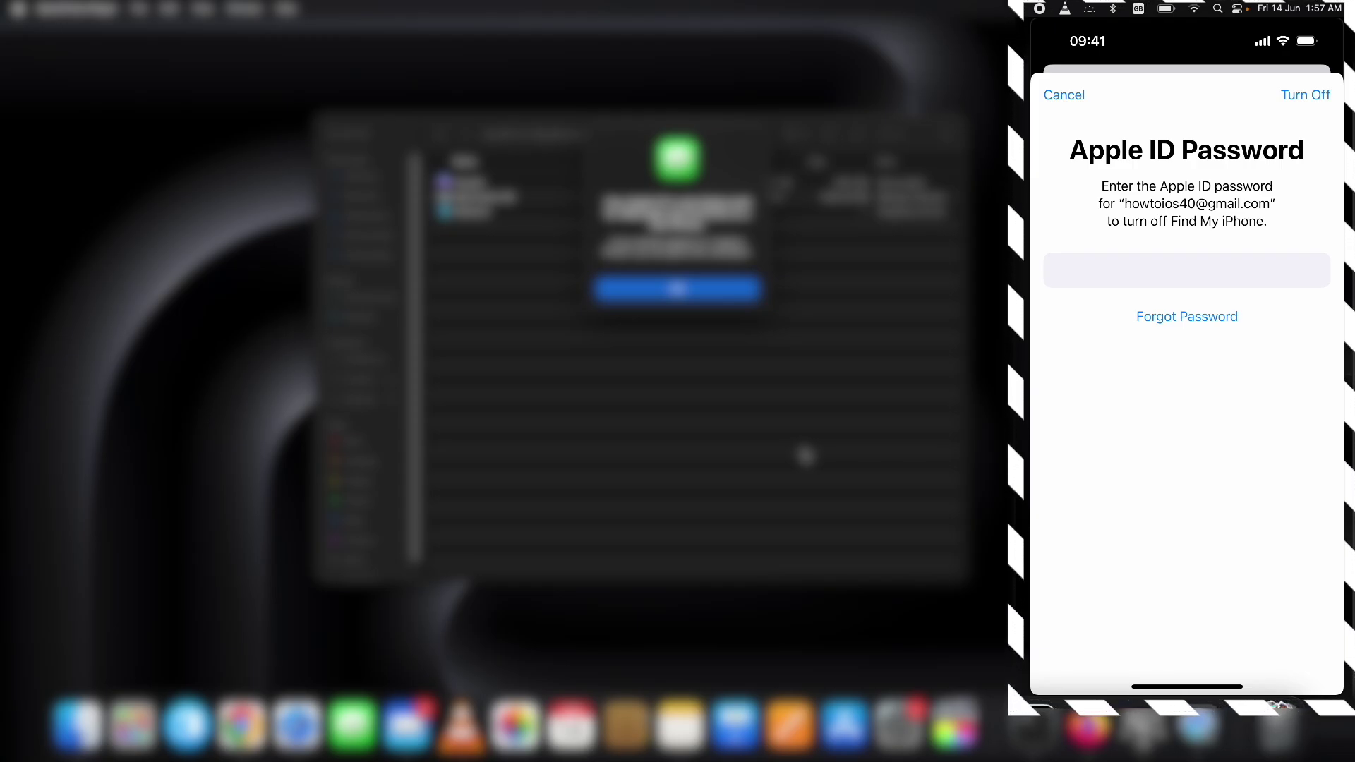
pyautogui.press('Return')
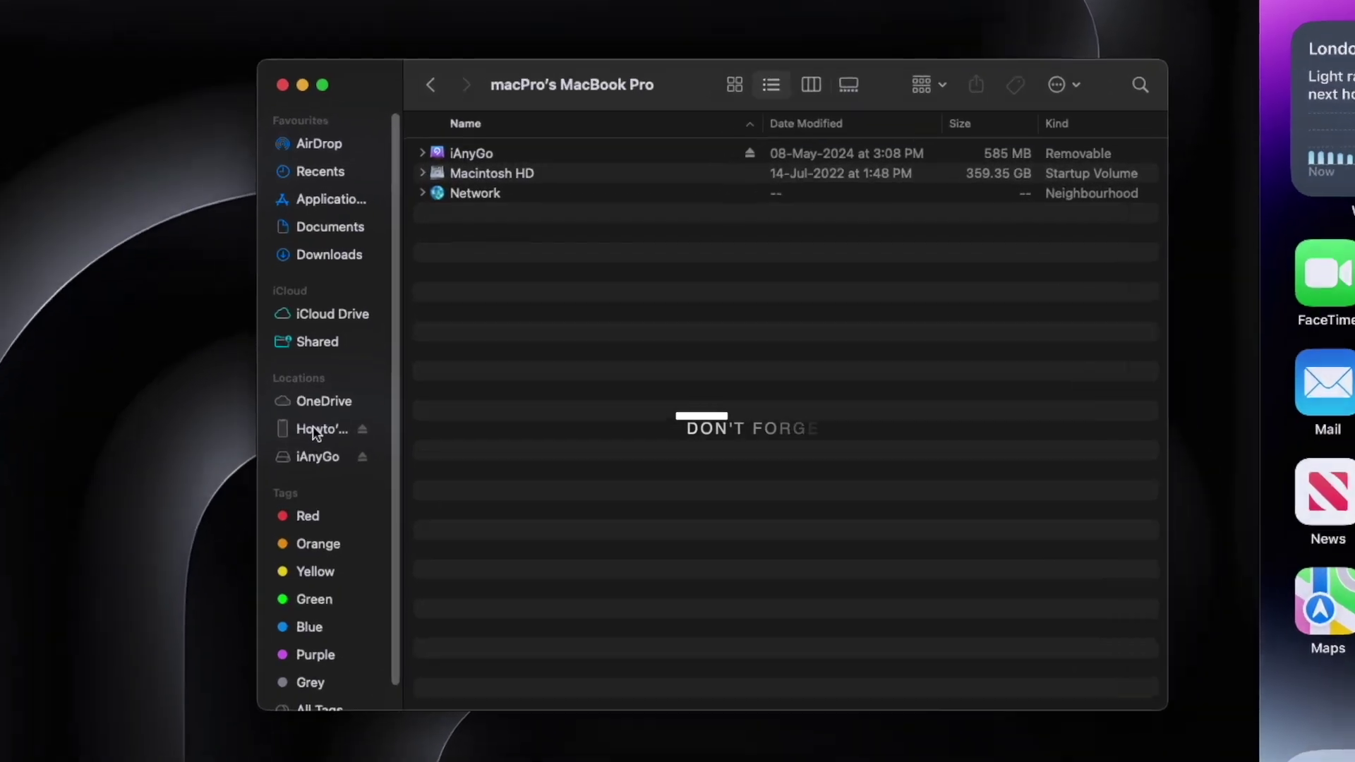
# Select the connected iPhone in the Finder sidebar and set it up as a new device
pyautogui.click(314, 430)
pyautogui.click(475, 361)
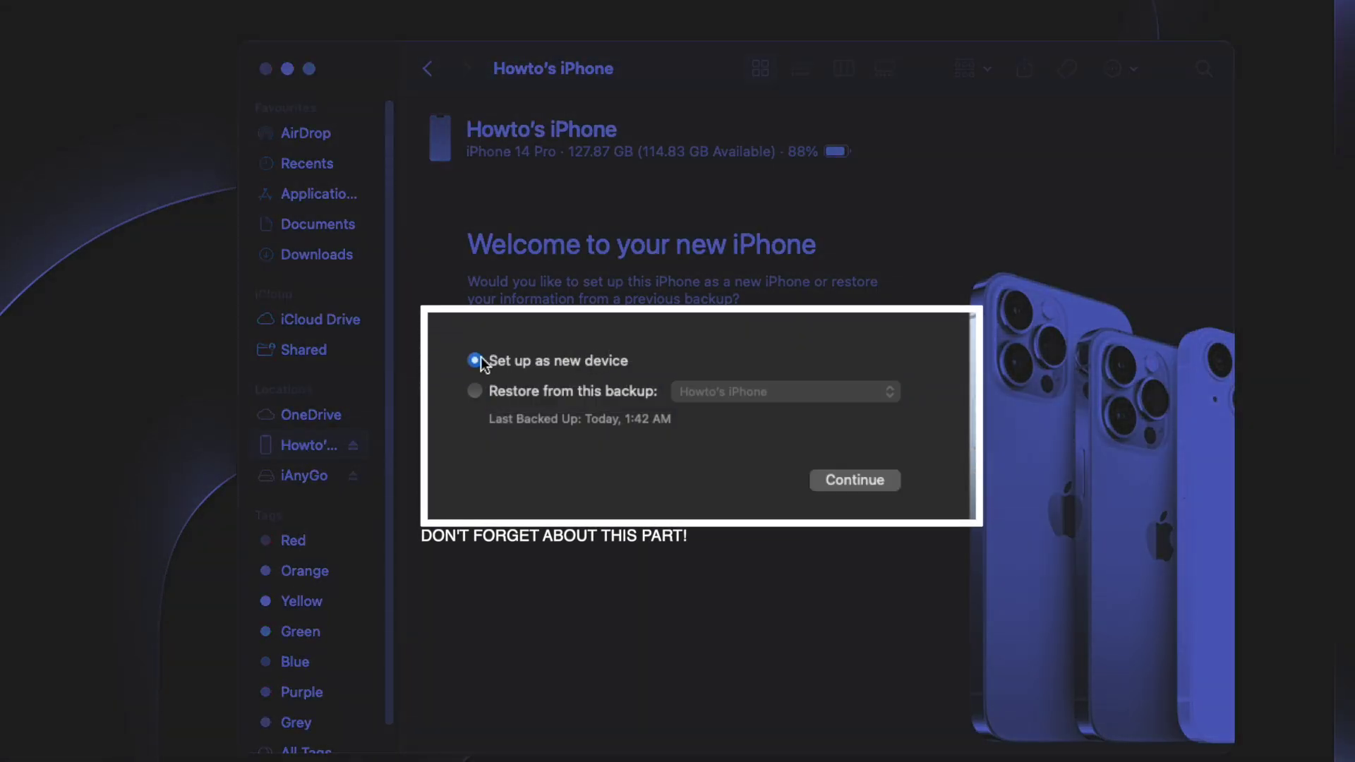
pyautogui.click(863, 486)
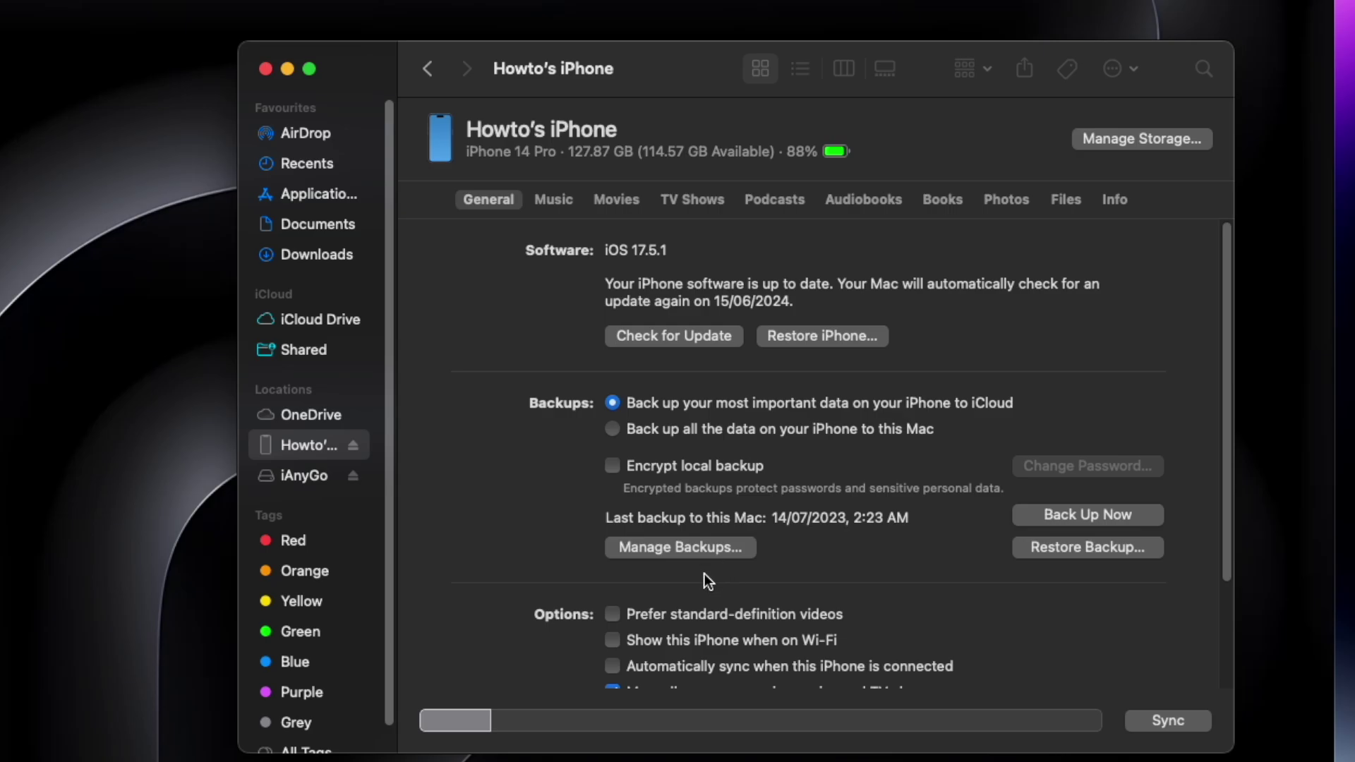
# In Manage Backups, select today's backup and show it in Finder
pyautogui.click(720, 554)
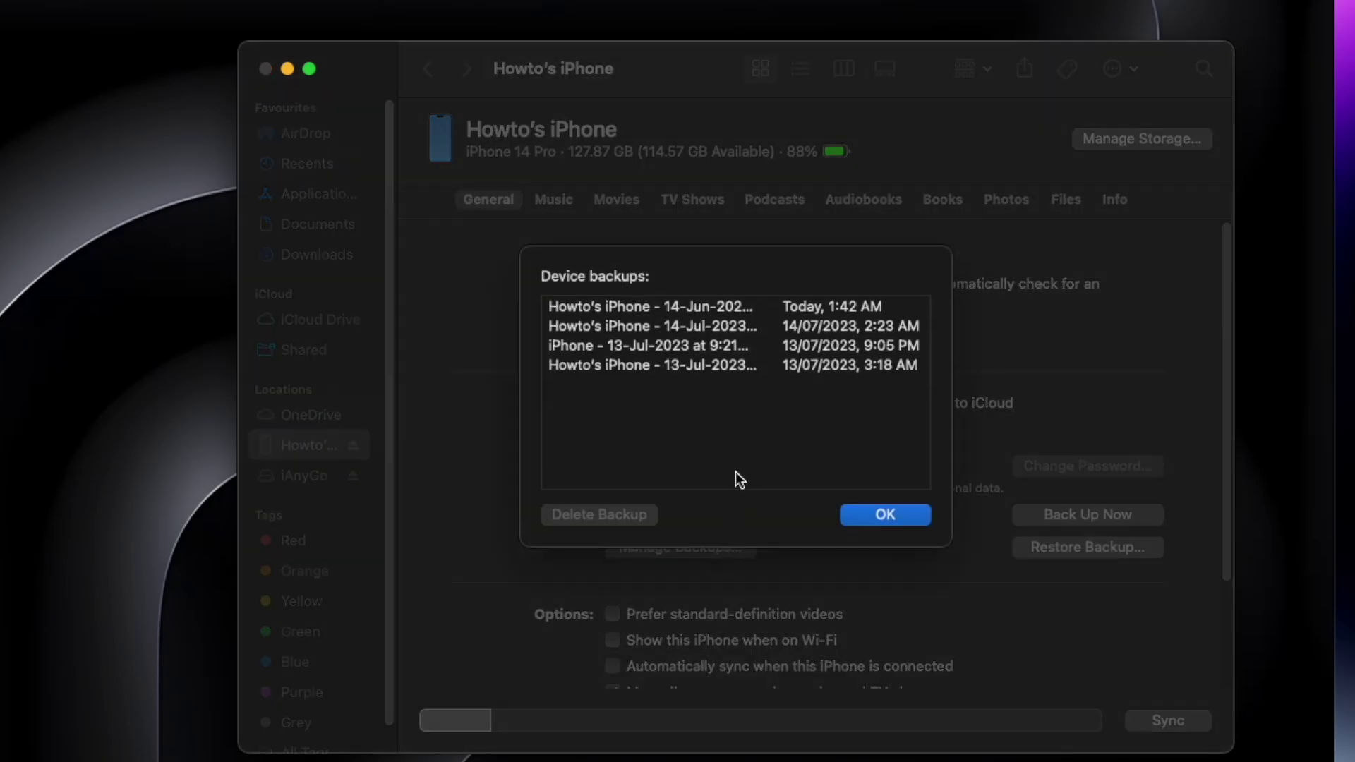
pyautogui.click(695, 312)
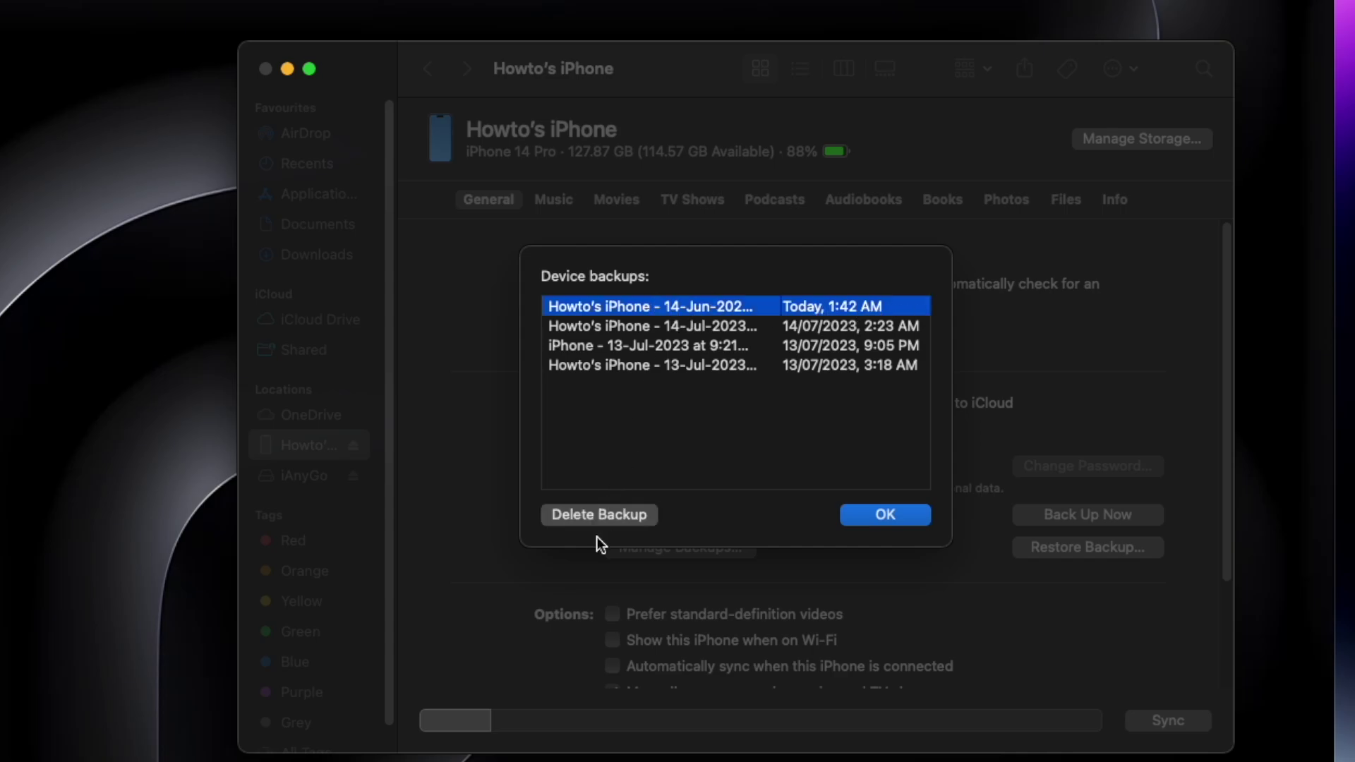
pyautogui.rightClick(791, 313)
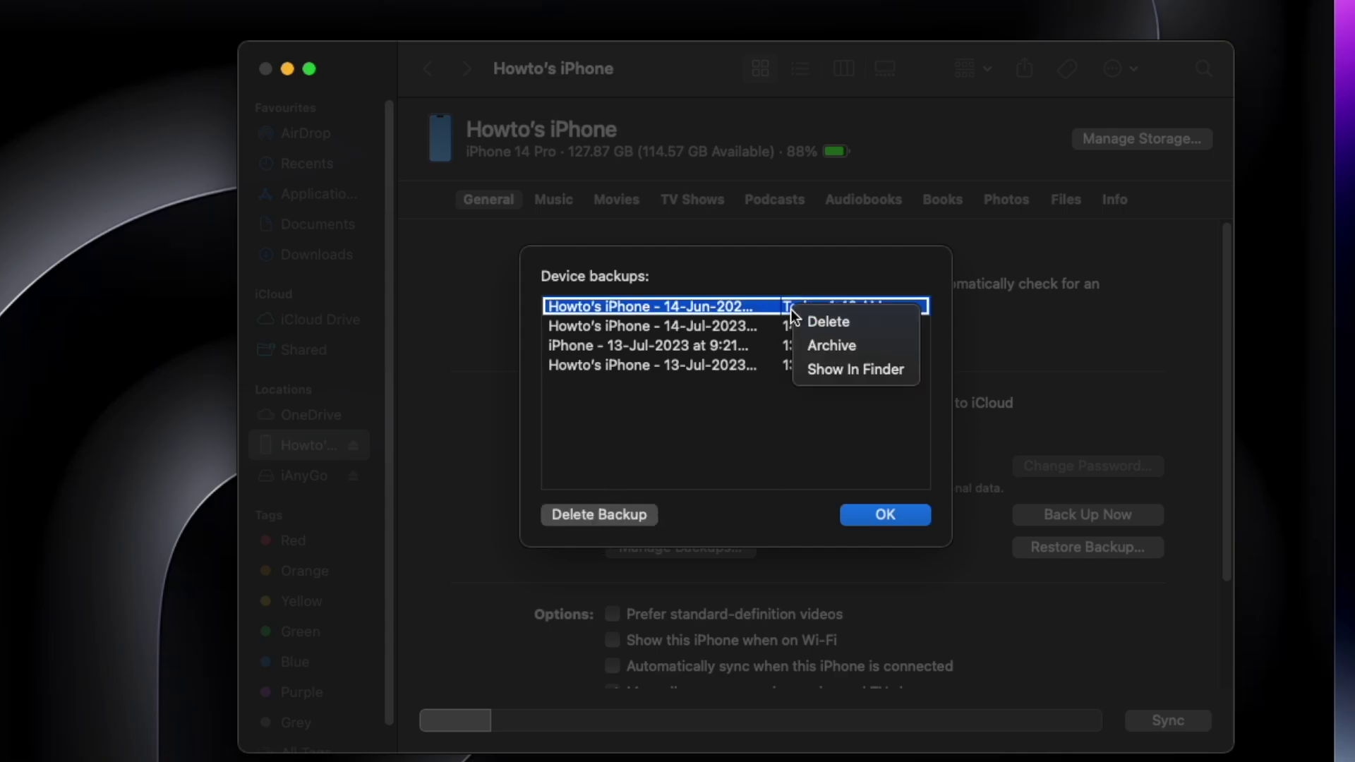
pyautogui.click(895, 374)
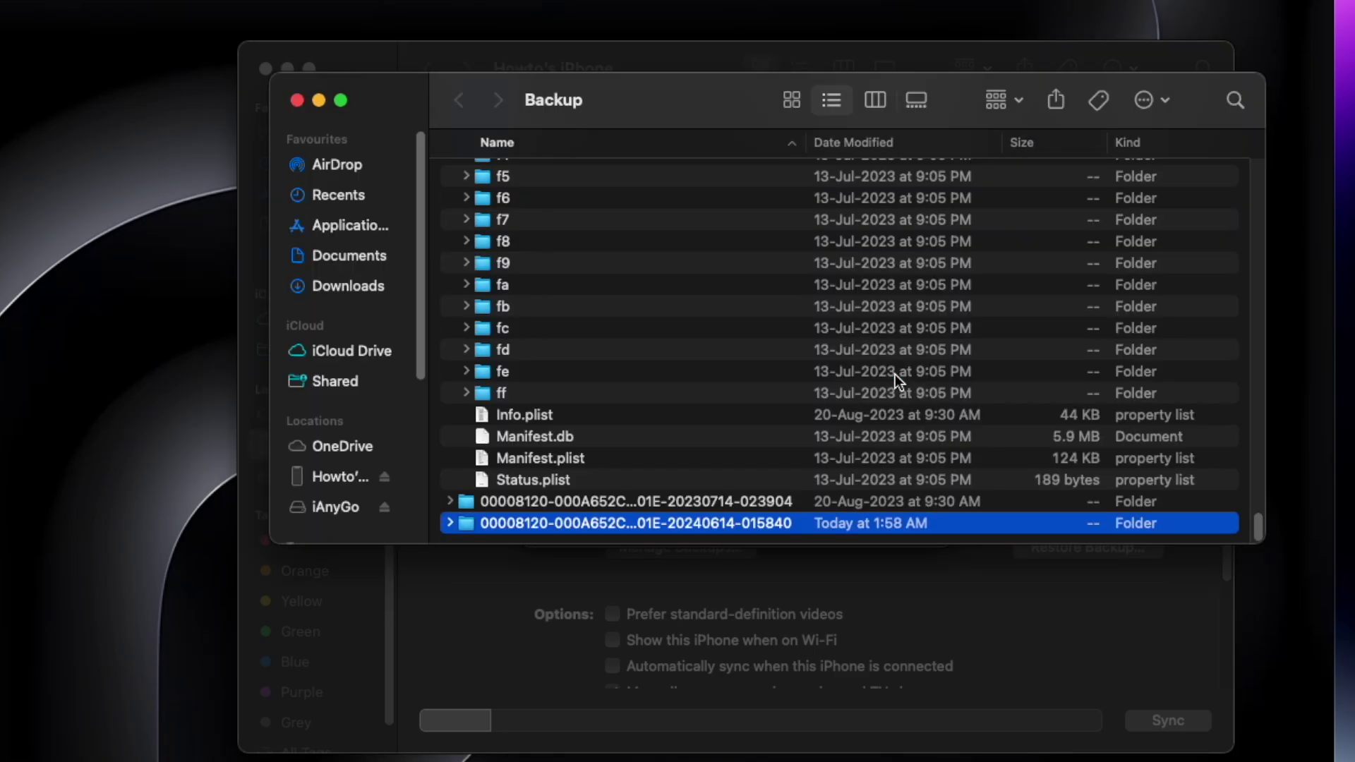
# Open today's backup folder and open its Info.plist with TextEdit
pyautogui.doubleClick(552, 523)
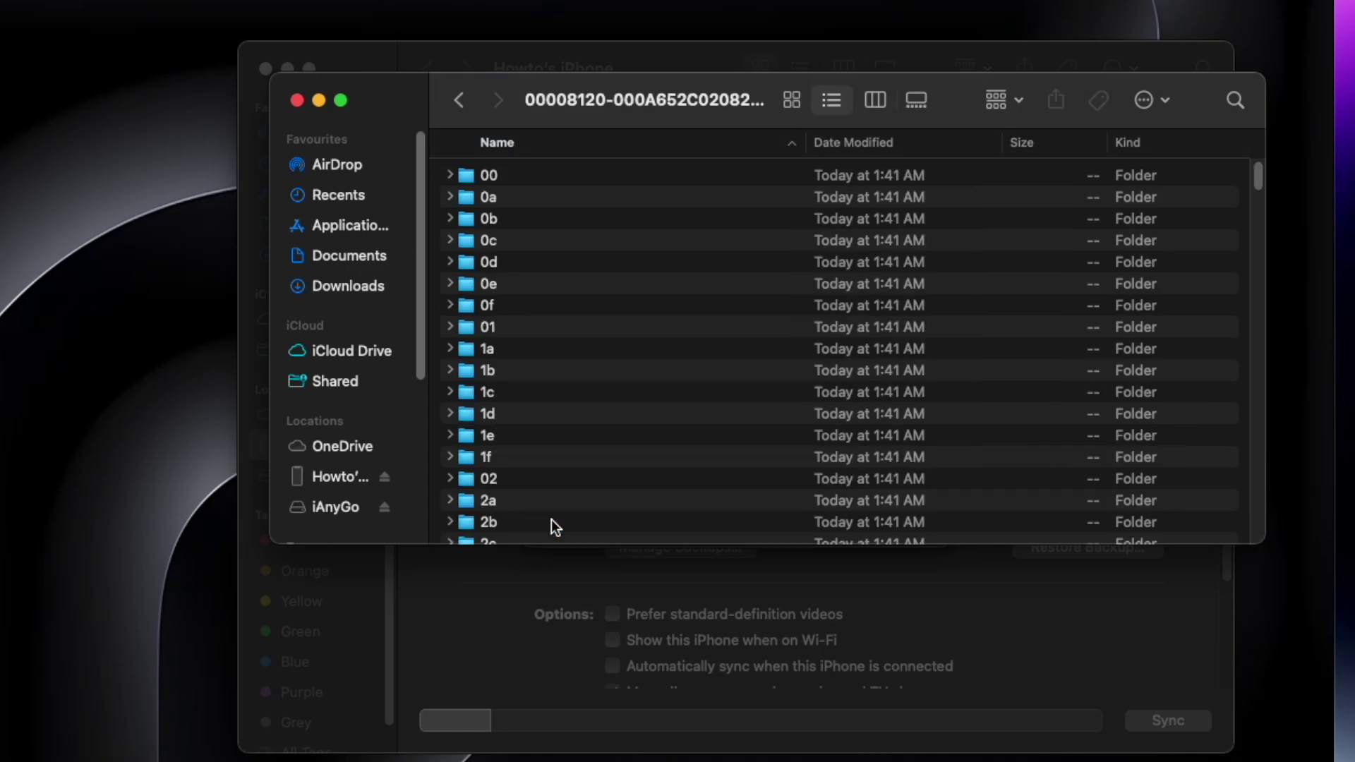
pyautogui.scroll(-20, 553, 388)
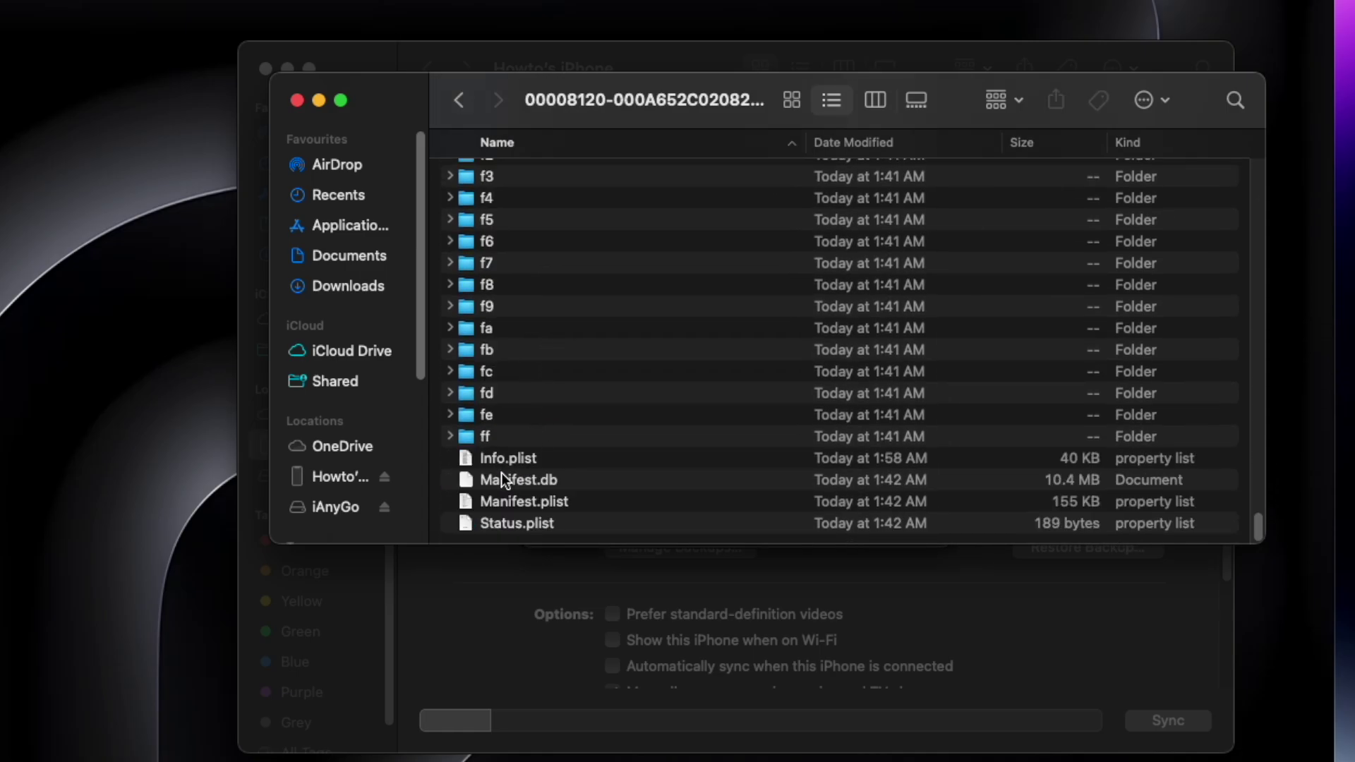
pyautogui.click(518, 456)
pyautogui.rightClick(519, 456)
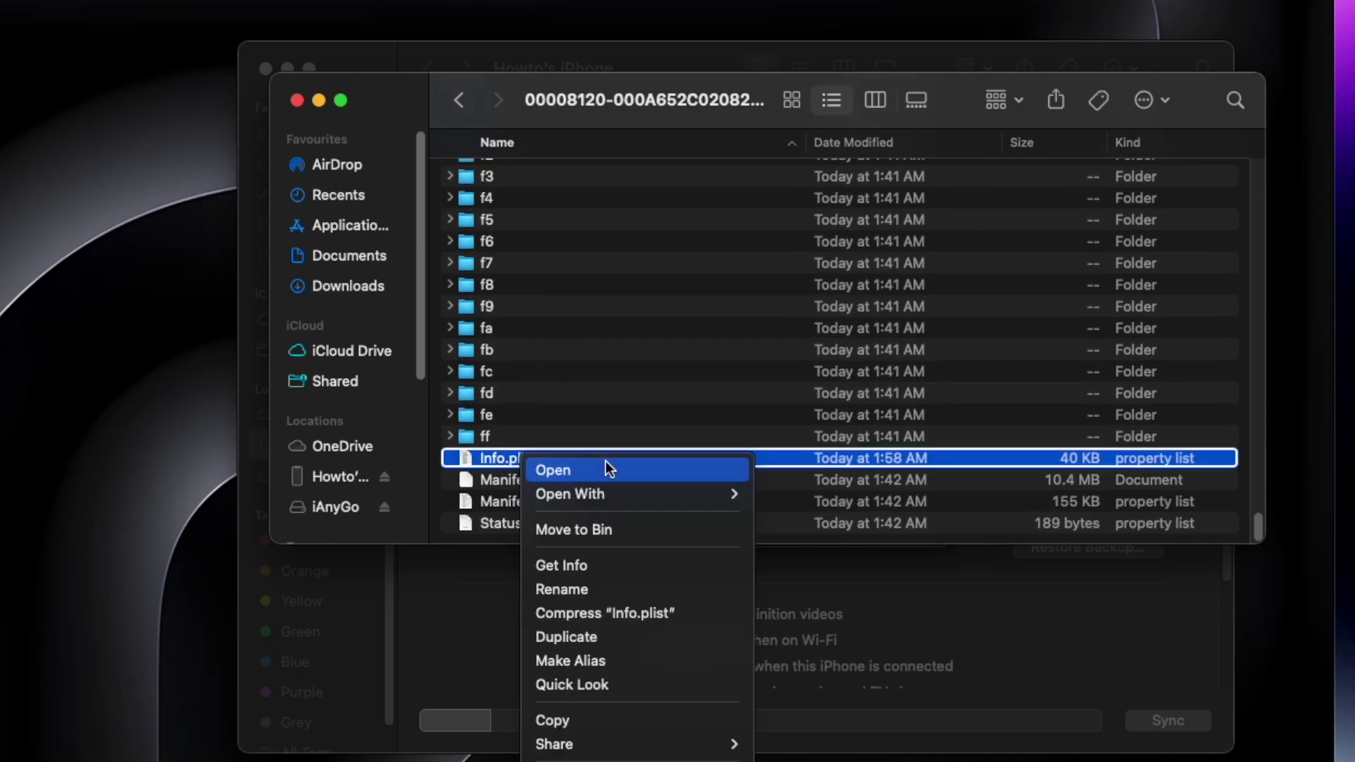
pyautogui.moveTo(659, 487)
pyautogui.click(785, 492)
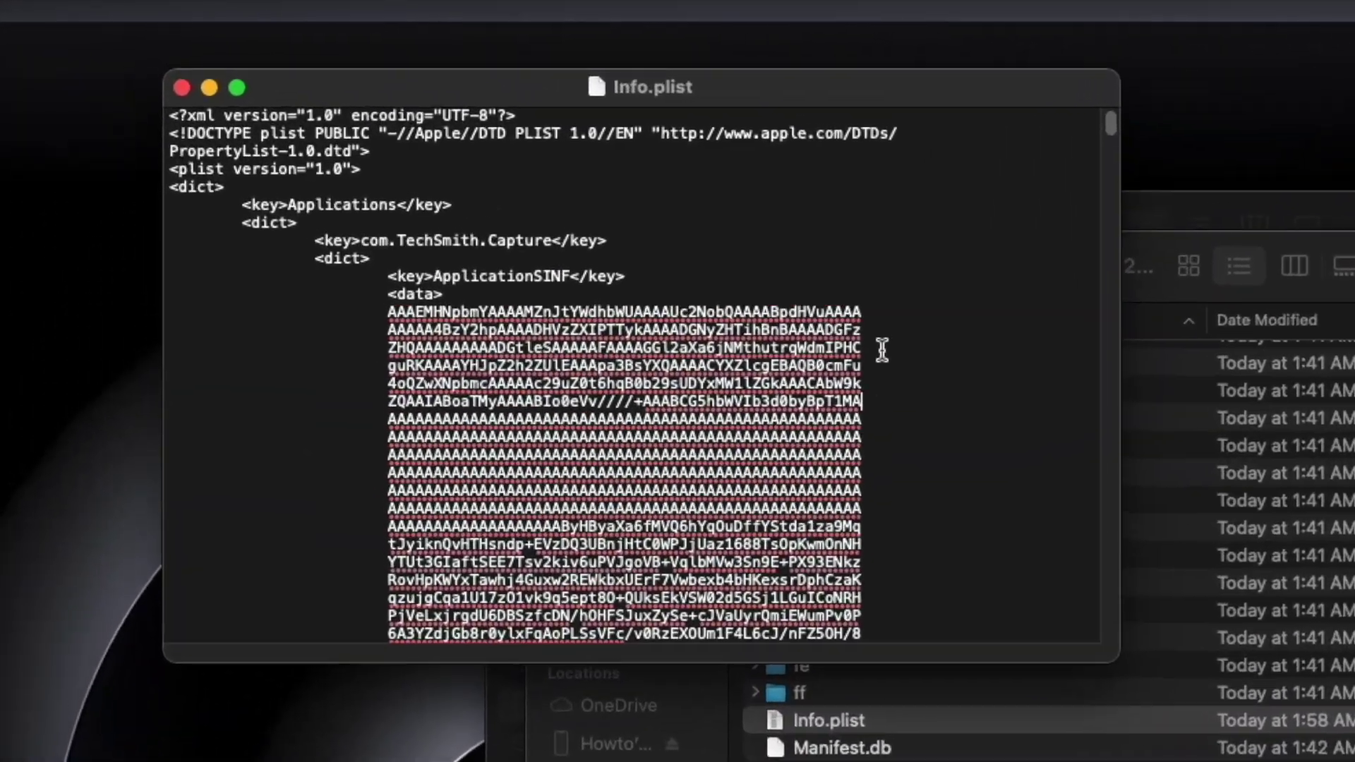
# Search the plist for 'produc' to locate the Product Version entry
pyautogui.press('super+f')
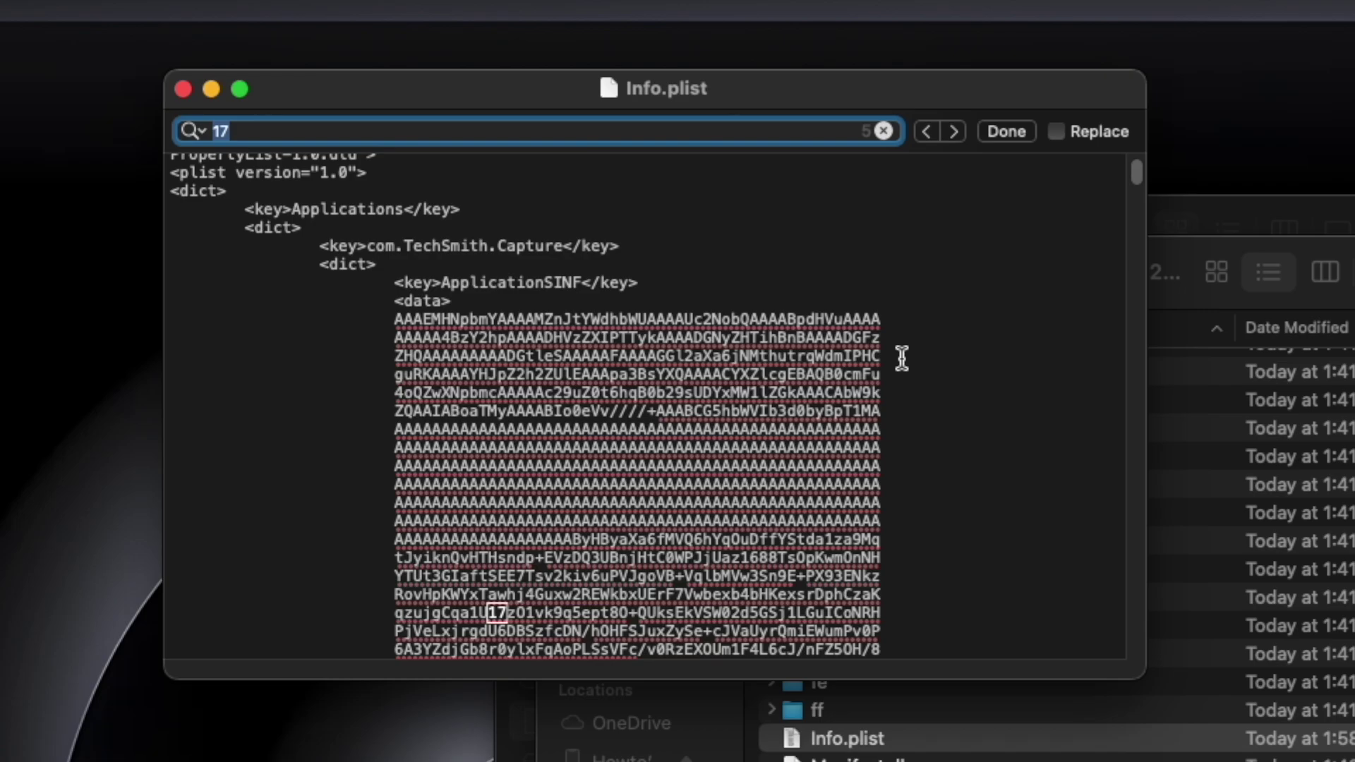
pyautogui.write('product')
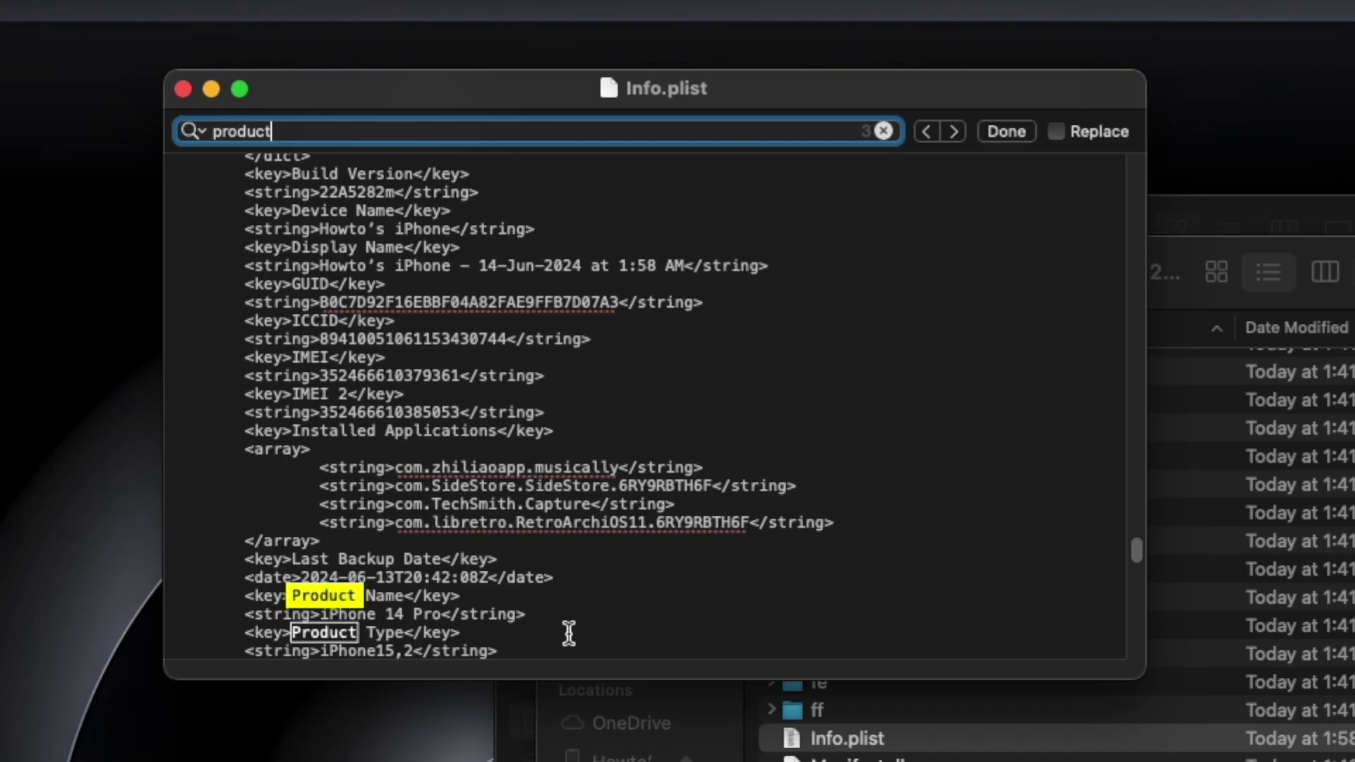
pyautogui.click(568, 590)
pyautogui.scroll(-1, 567, 592)
pyautogui.scroll(-3, 568, 591)
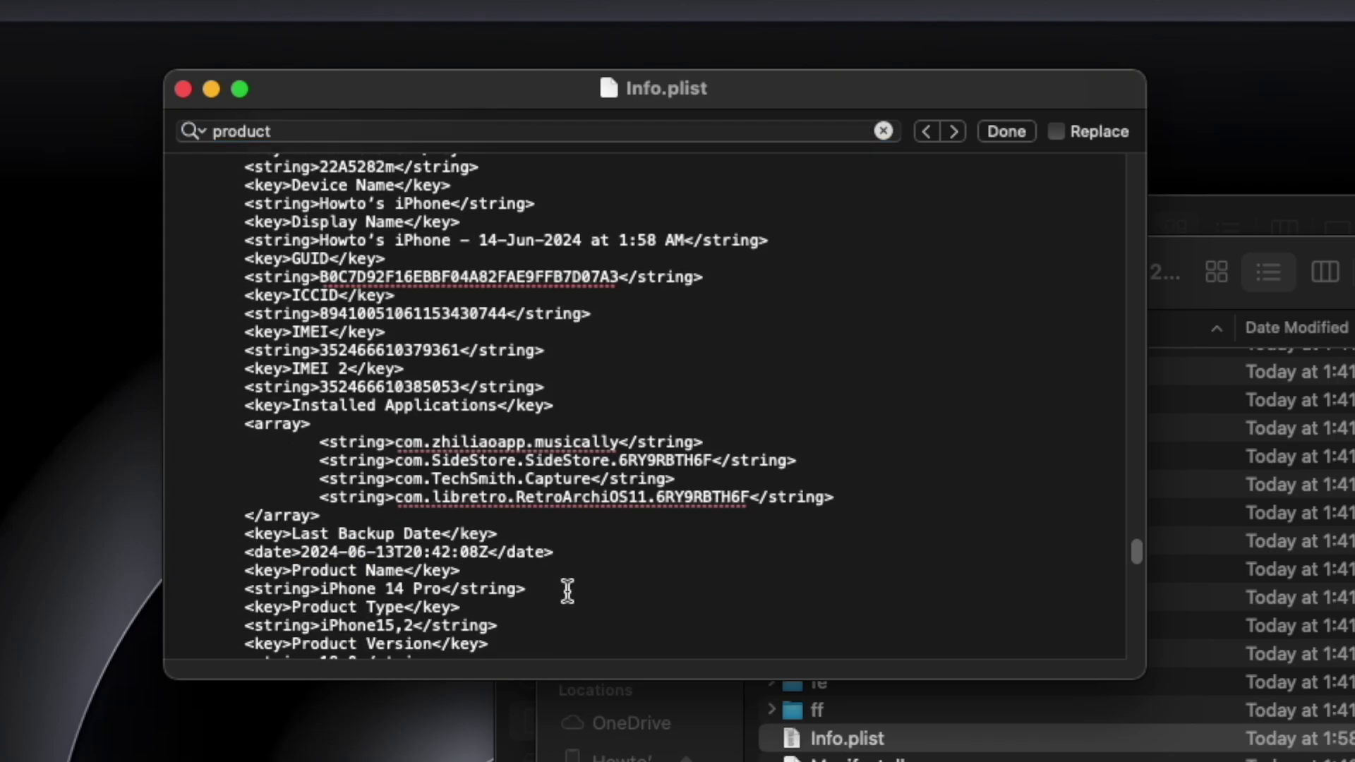
pyautogui.scroll(1, 499, 629)
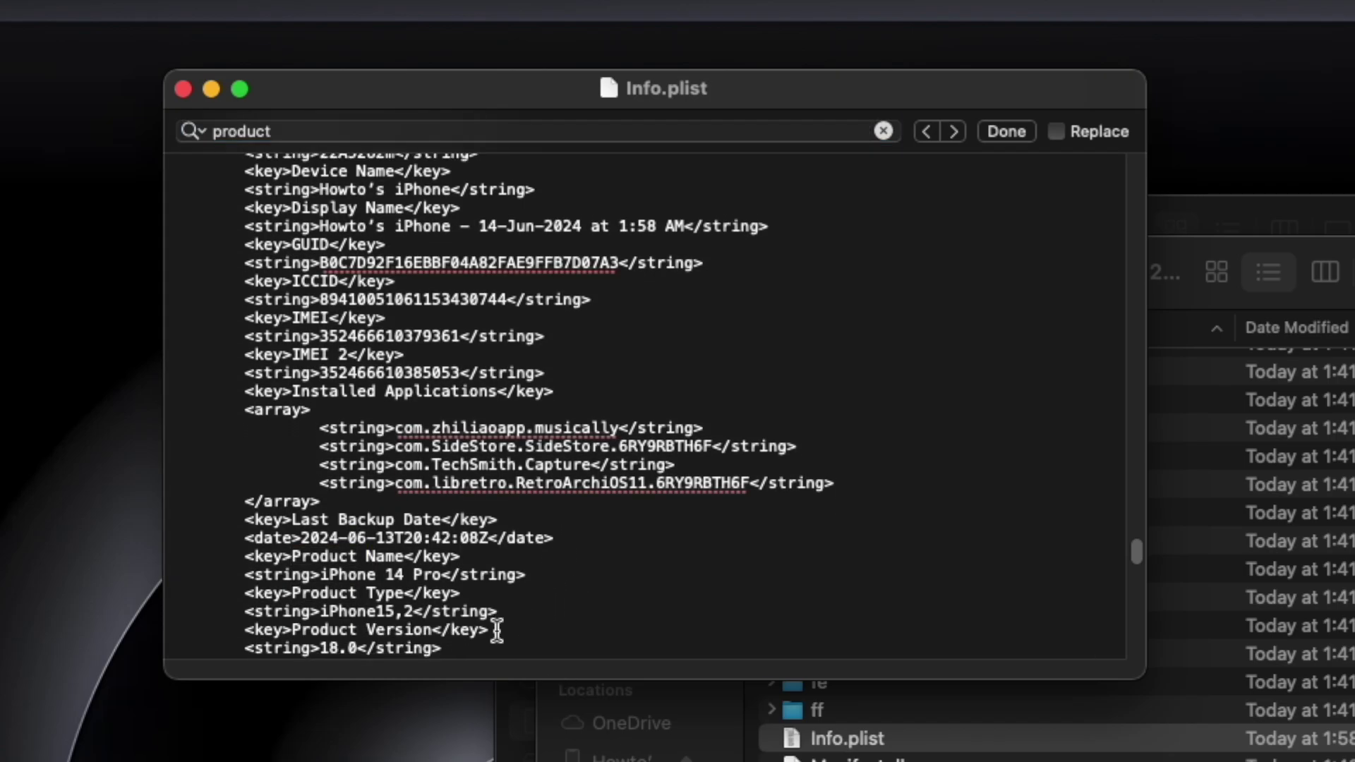
pyautogui.scroll(-5, 478, 644)
pyautogui.scroll(10, 479, 643)
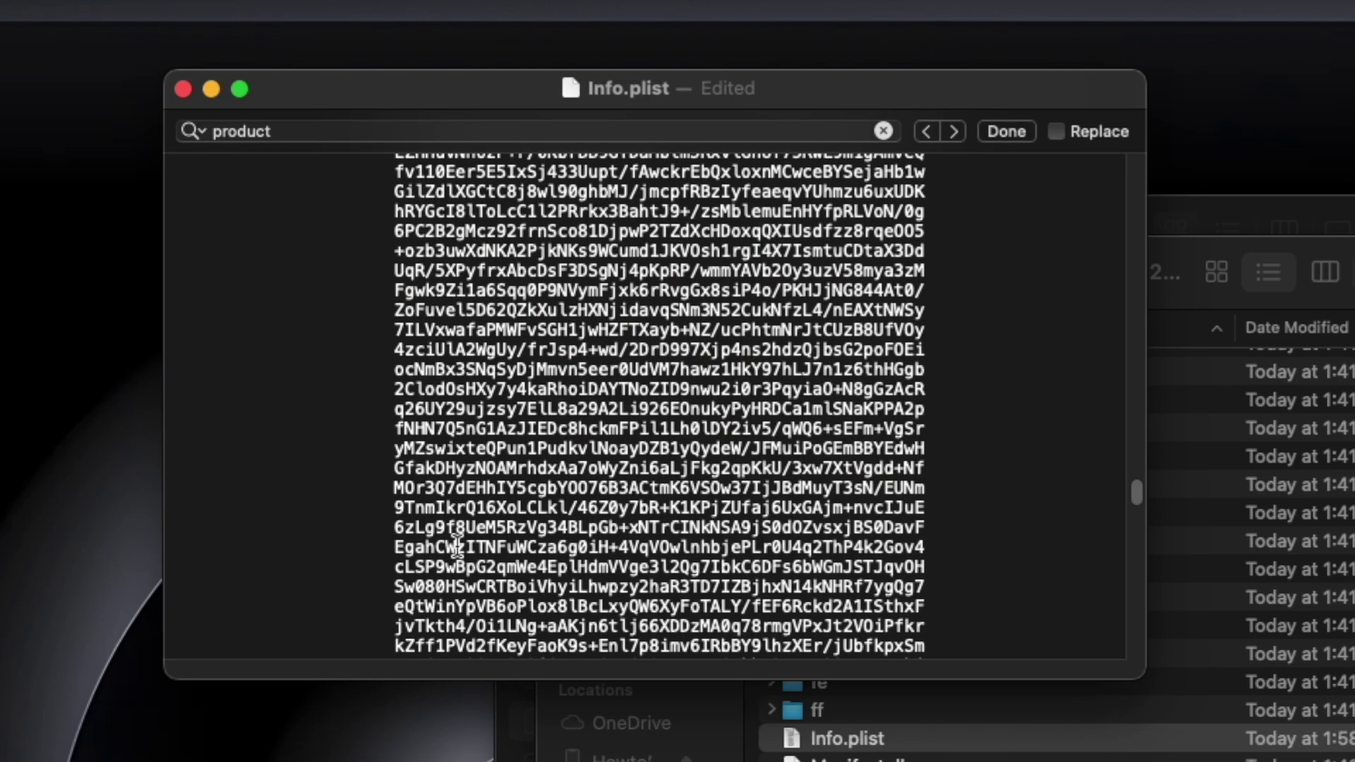
pyautogui.scroll(8, 458, 547)
pyautogui.scroll(5, 457, 547)
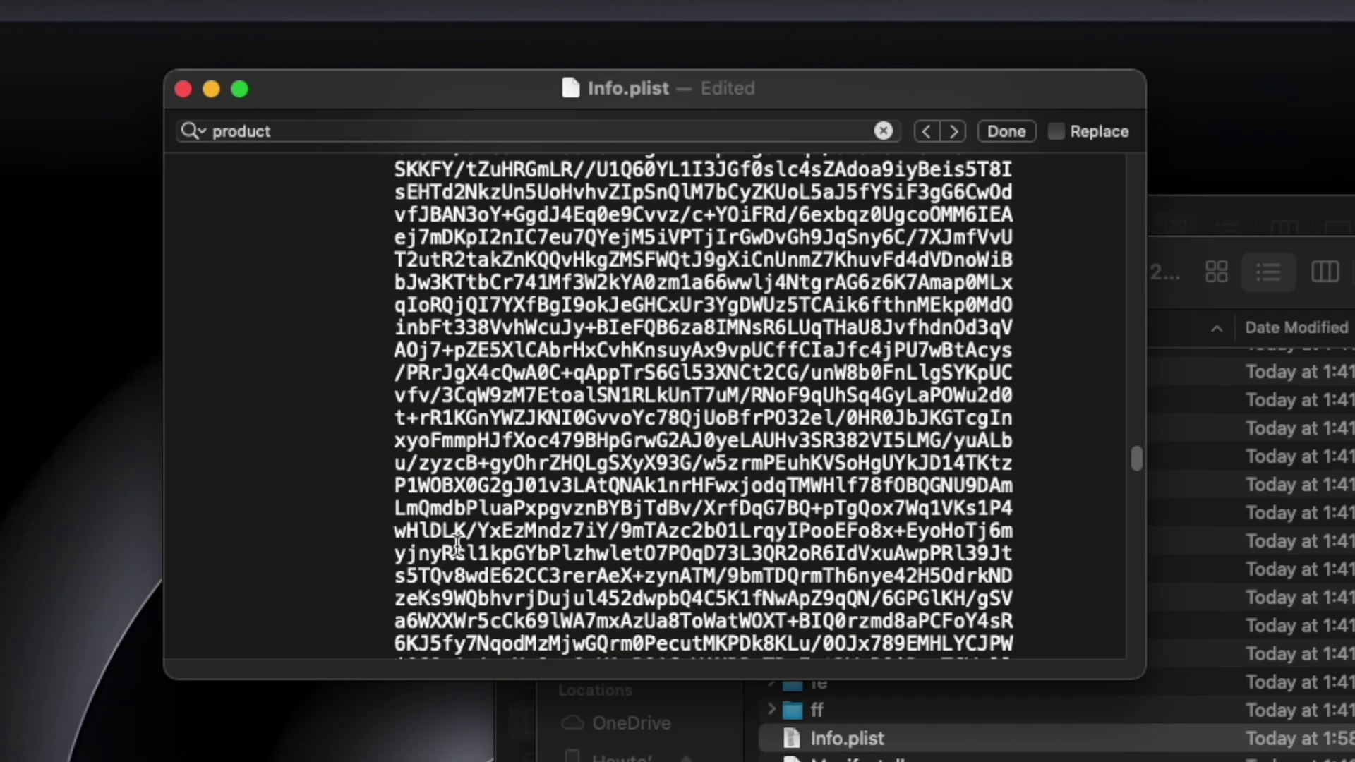
pyautogui.click(954, 132)
# Change the Product Version value from 18.0 to 17.0
pyautogui.click(282, 496)
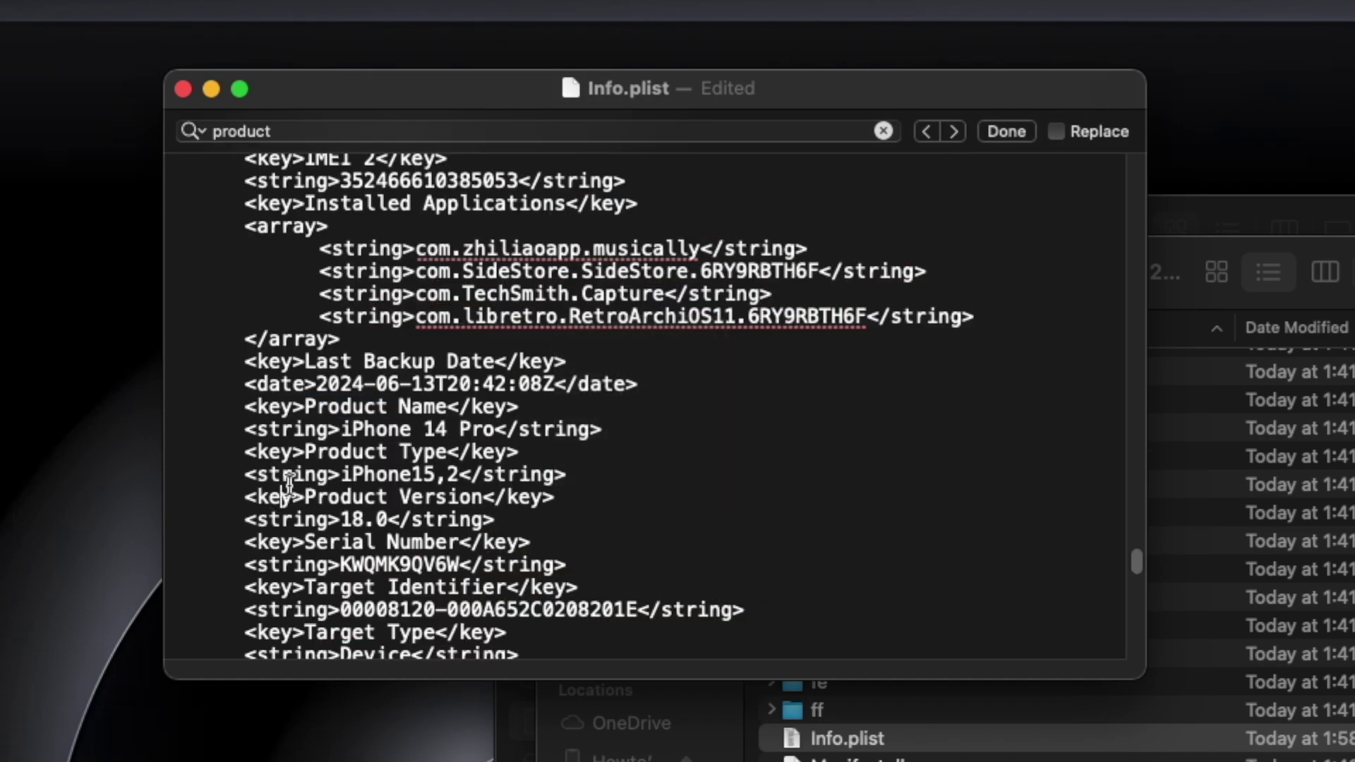
pyautogui.press('Down')
pyautogui.press('Right')
pyautogui.press('Right')
pyautogui.press('Right')
pyautogui.press('Right')
pyautogui.press('Right')
pyautogui.press('Right')
pyautogui.press('Right')
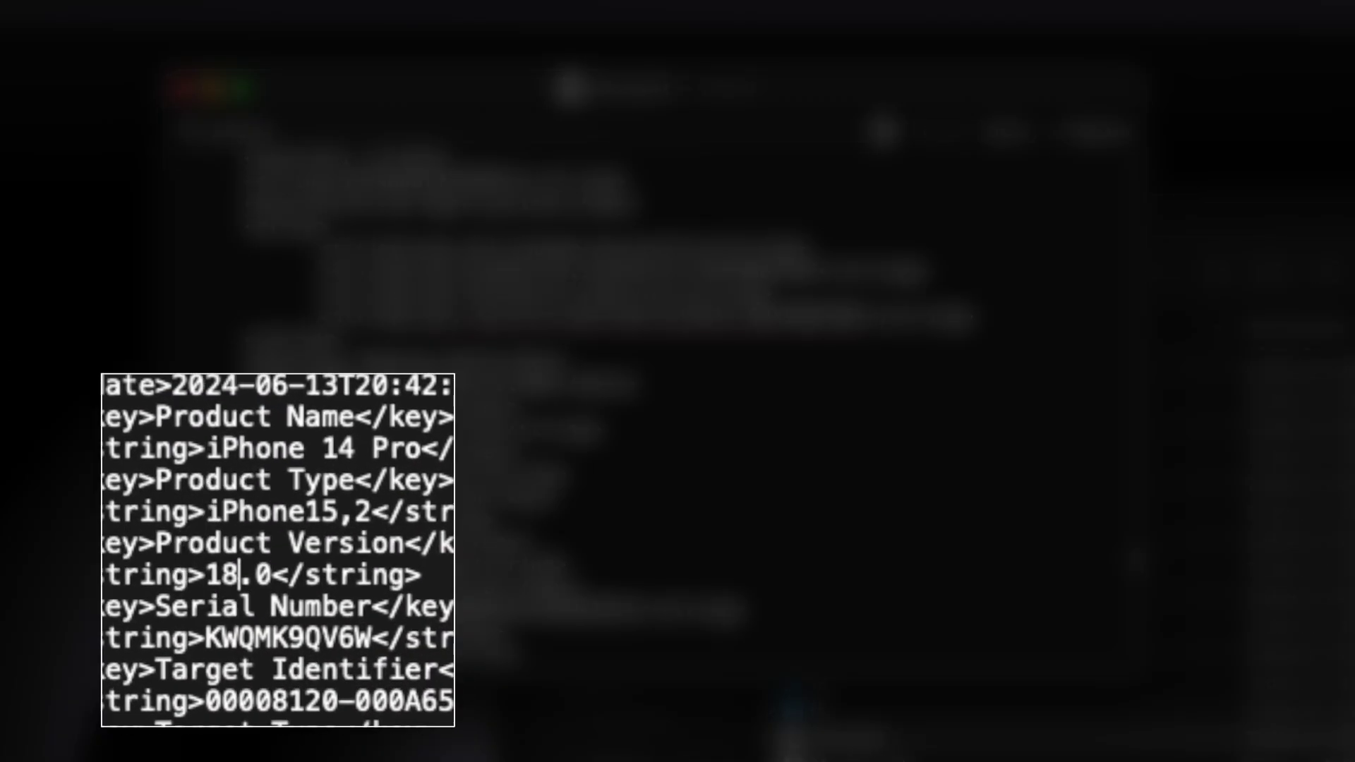
pyautogui.press('BackSpace')
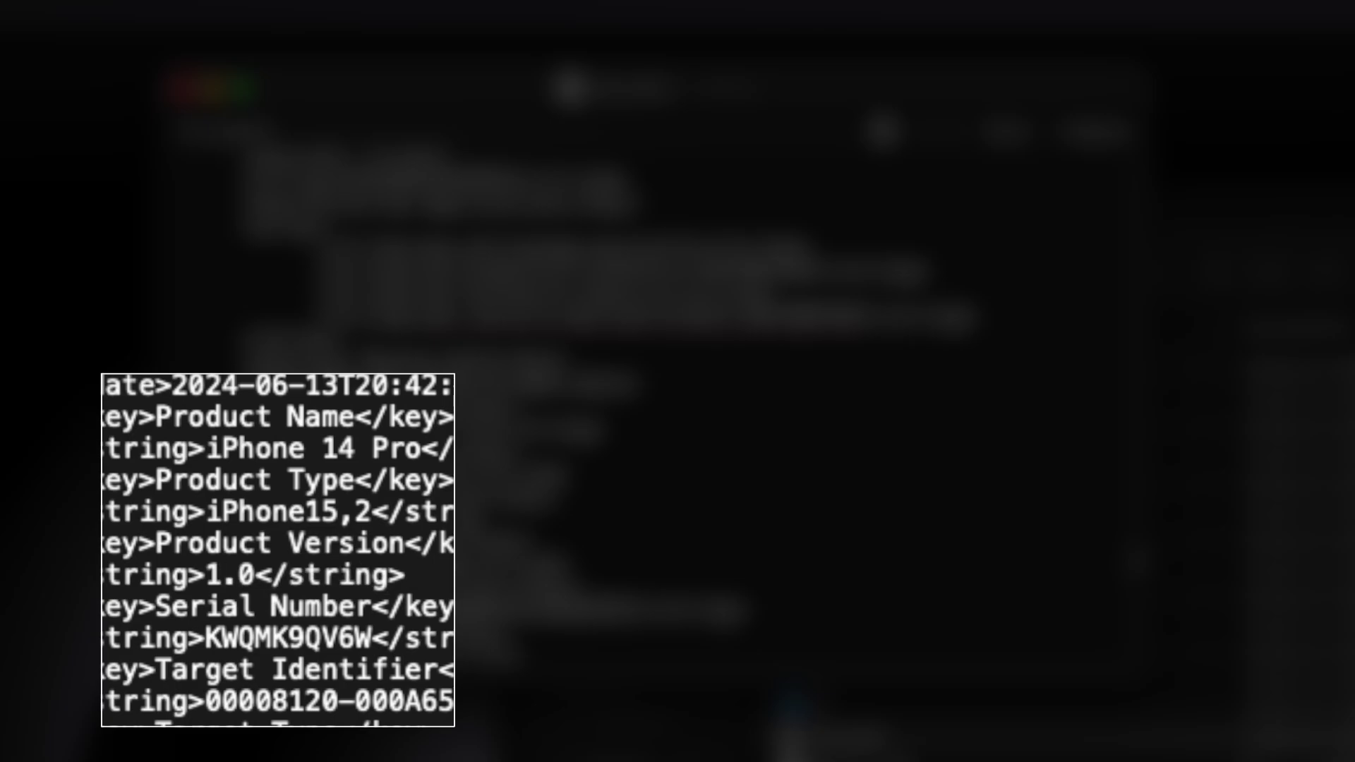
pyautogui.write('7')
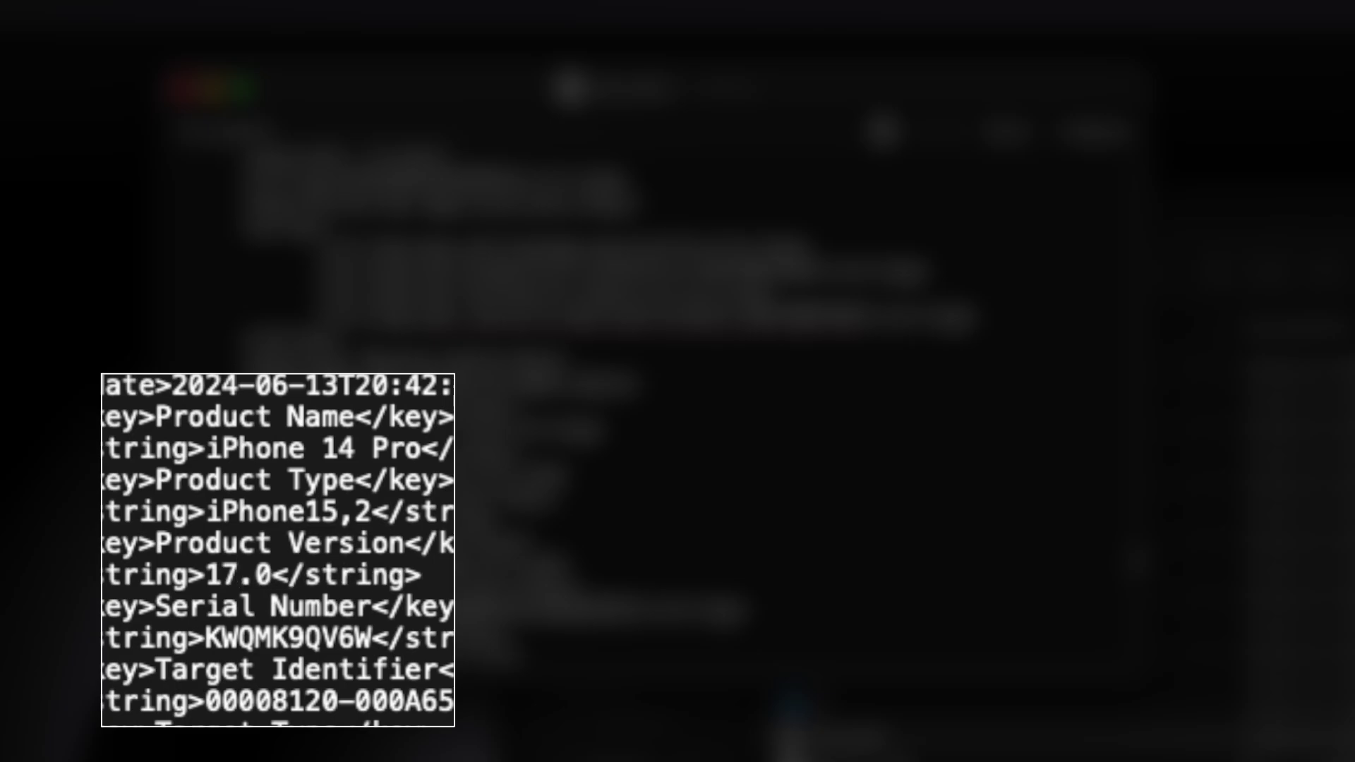